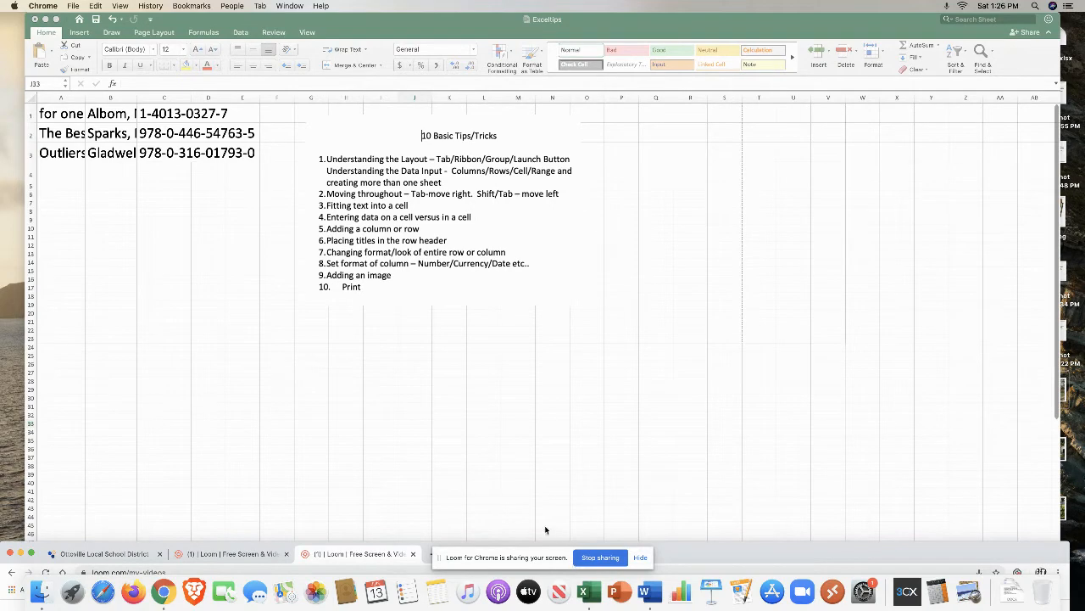
Step: Browse the ribbon tabs from Insert through Formulas, return to Home, and open the font color palette without picking a color
{"action": "left_click", "coordinate": [387, 32]}
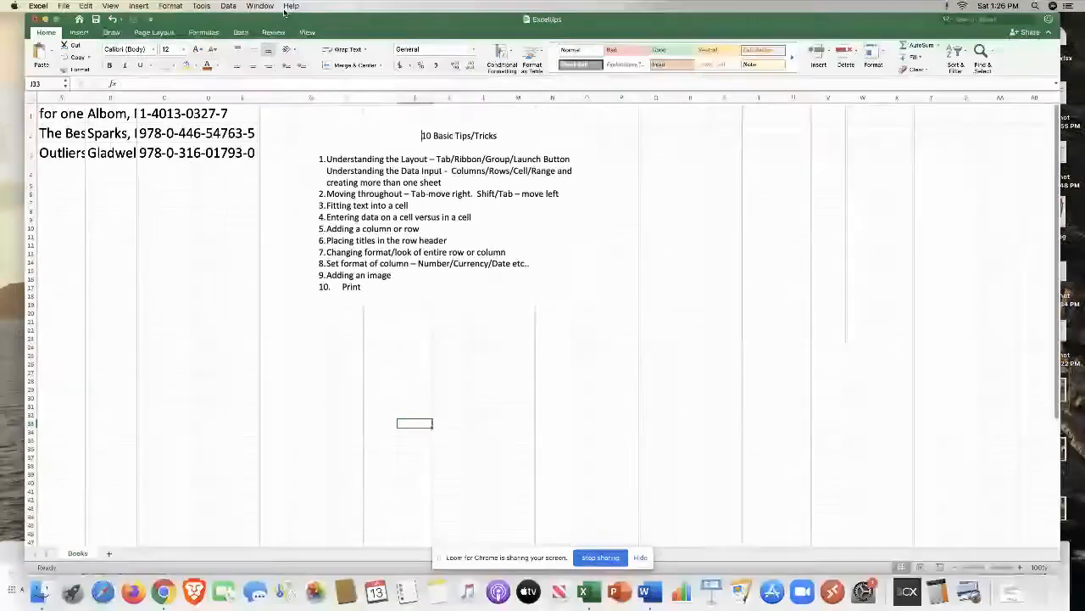
{"action": "left_click", "coordinate": [79, 33]}
{"action": "left_click", "coordinate": [111, 32]}
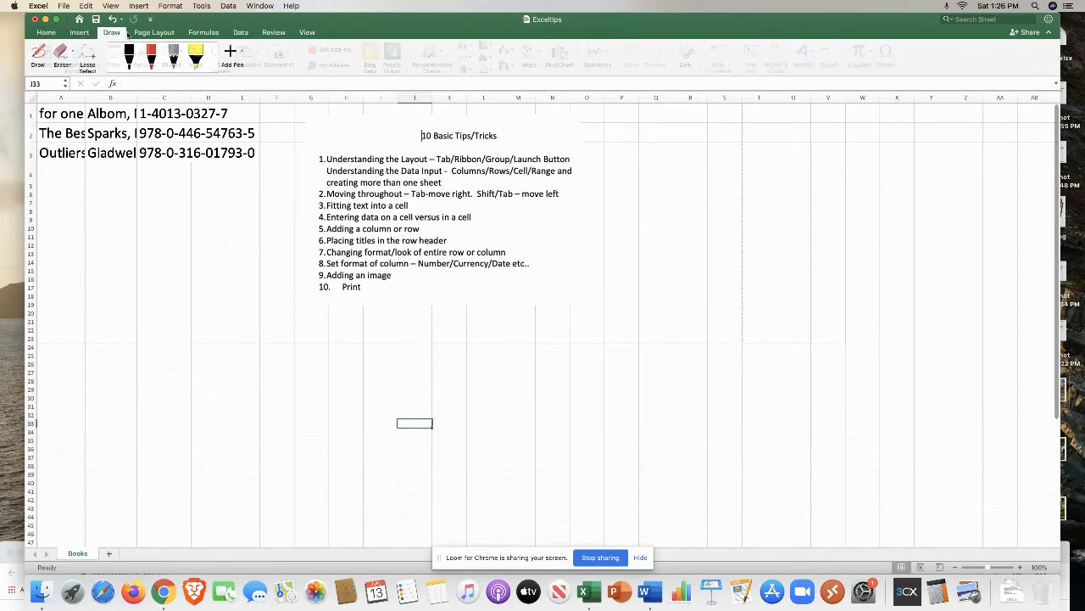
{"action": "left_click", "coordinate": [150, 33]}
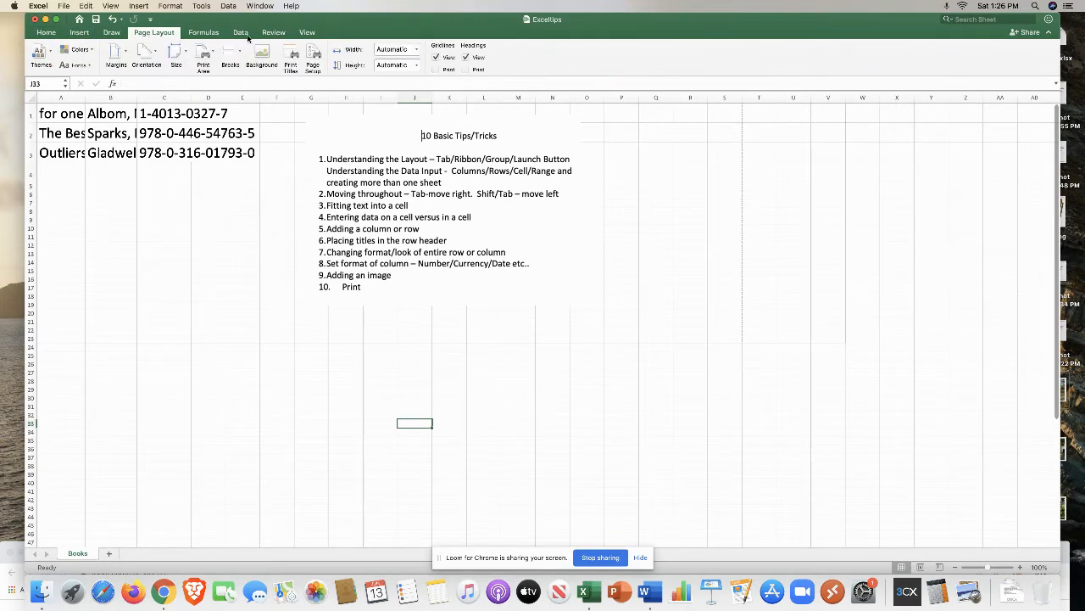
{"action": "left_click", "coordinate": [208, 34]}
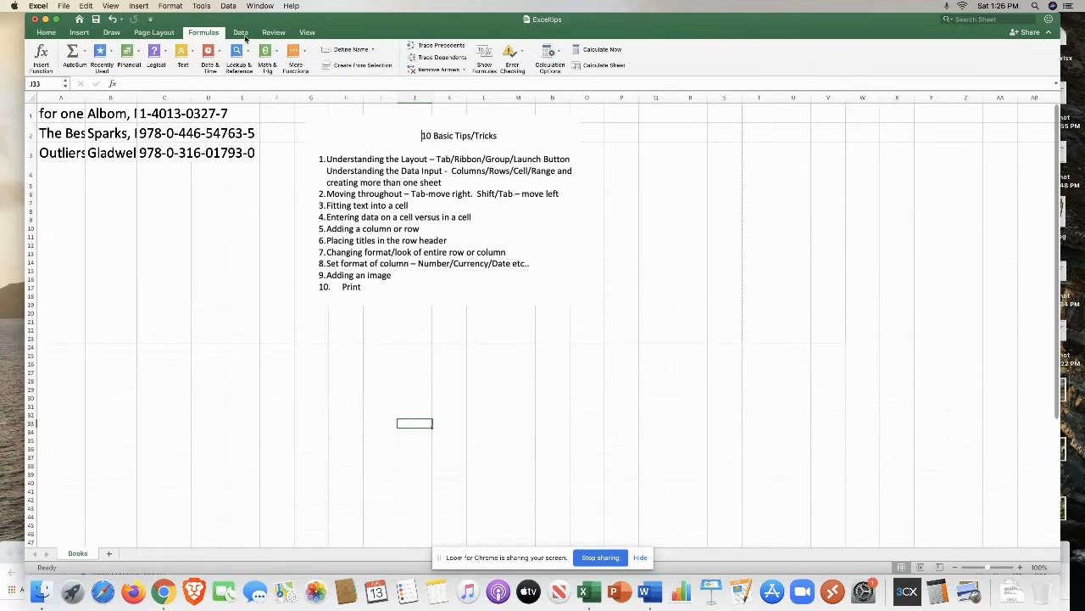
{"action": "left_click", "coordinate": [48, 34]}
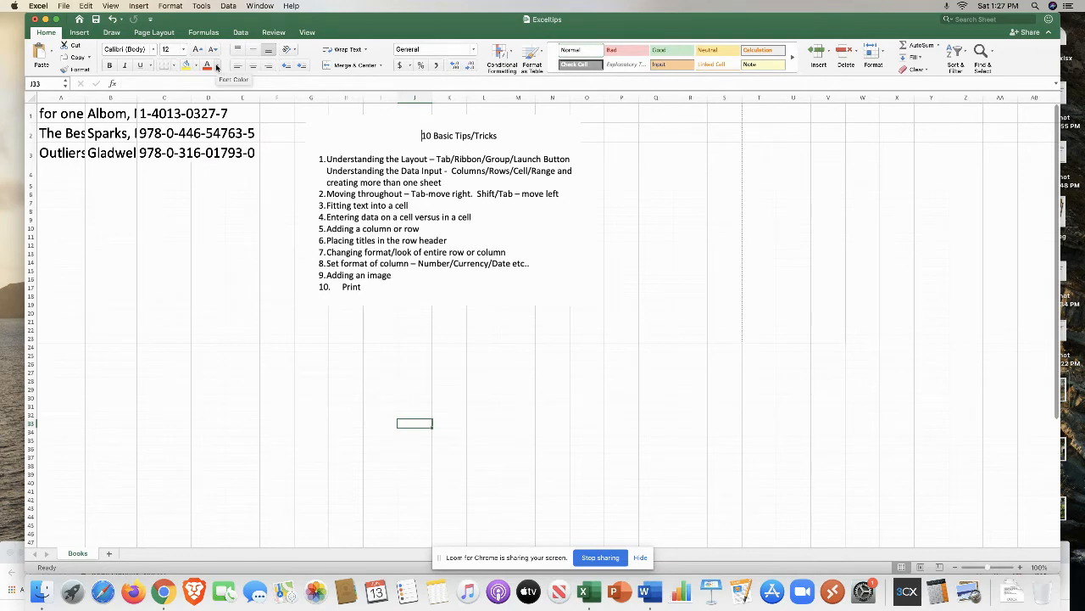
{"action": "left_click", "coordinate": [217, 67]}
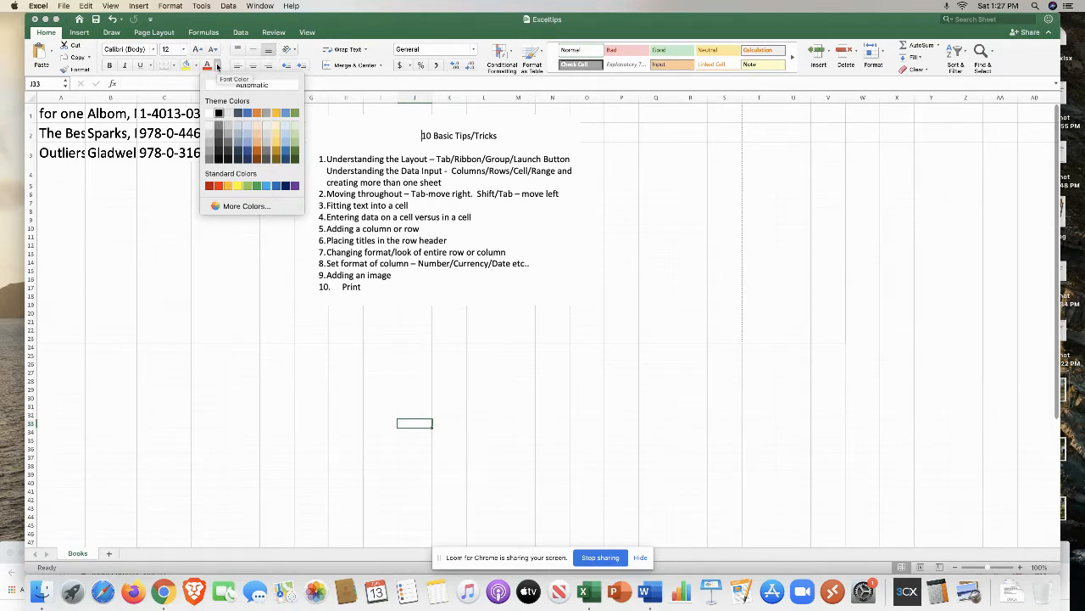
{"action": "left_click", "coordinate": [198, 272]}
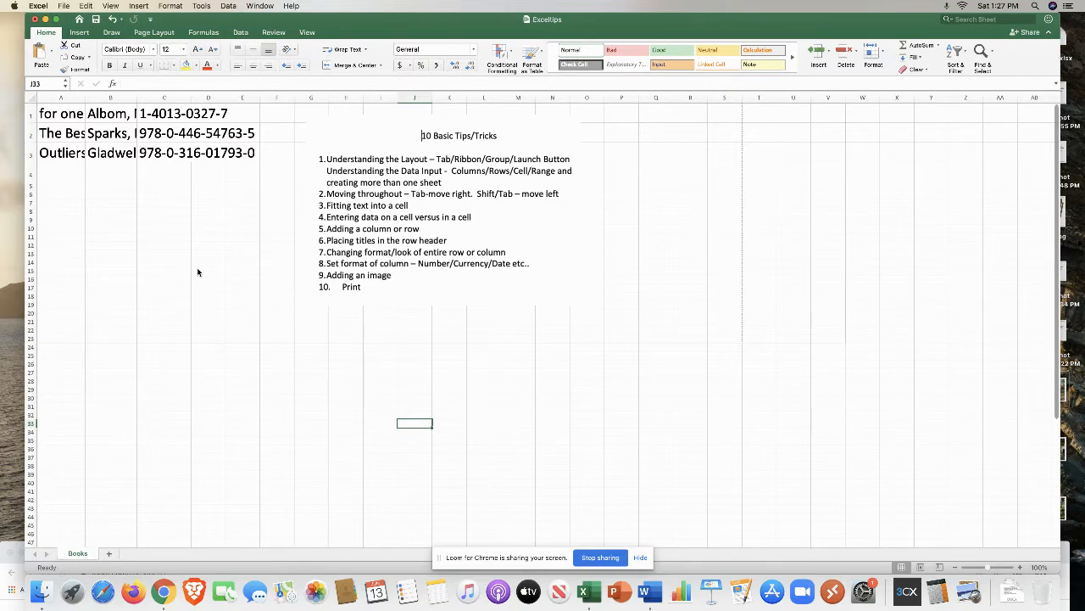
Step: Select column A, row 1, single cells and the range A1:D3 to show the different selection types
{"action": "left_click", "coordinate": [69, 96]}
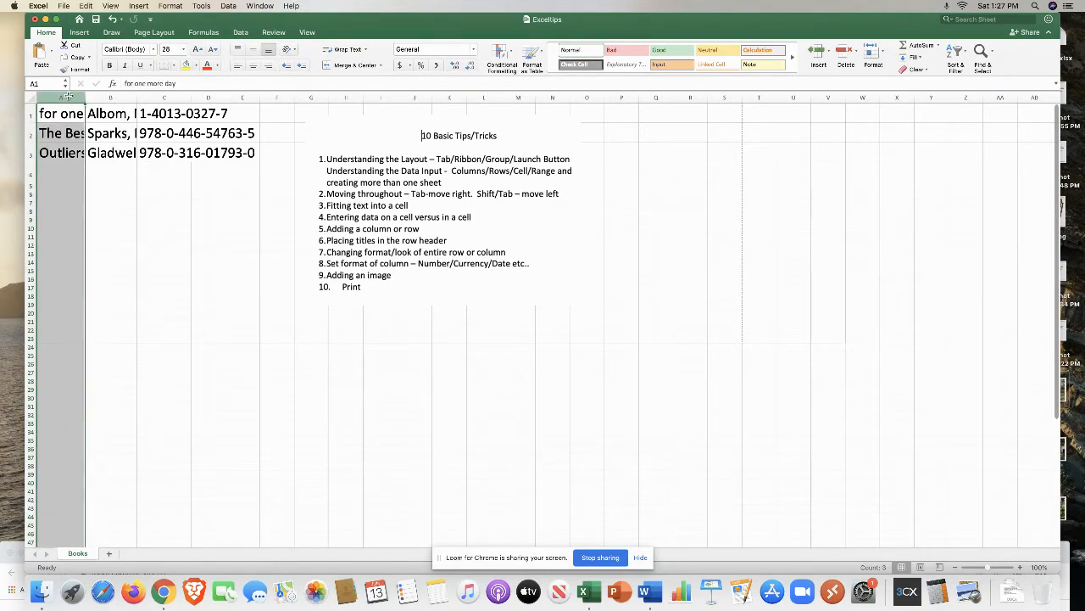
{"action": "left_click", "coordinate": [32, 112]}
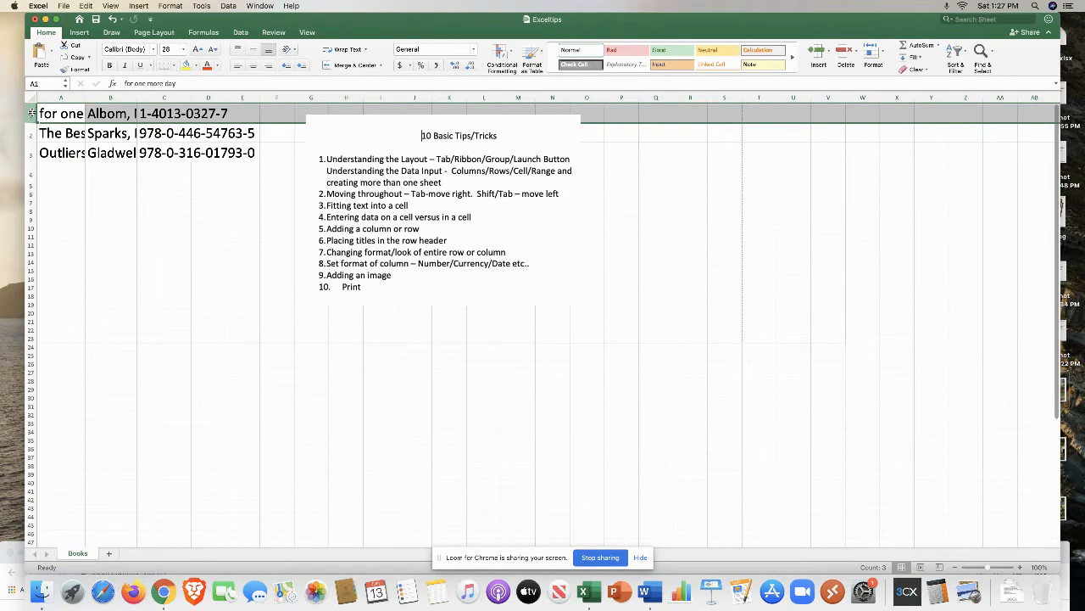
{"action": "left_click", "coordinate": [62, 113]}
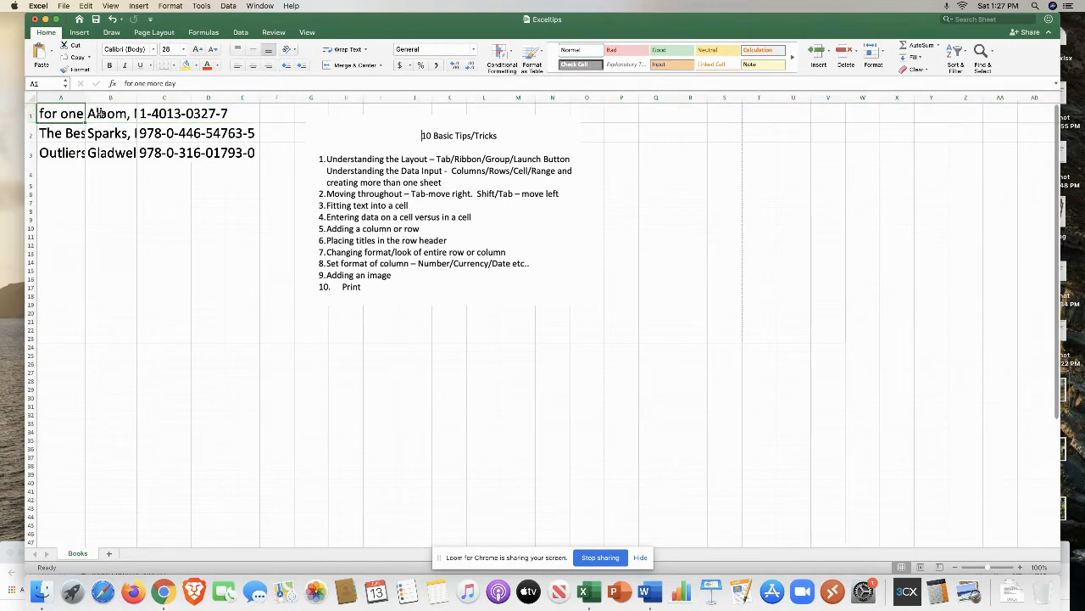
{"action": "left_click", "coordinate": [101, 113]}
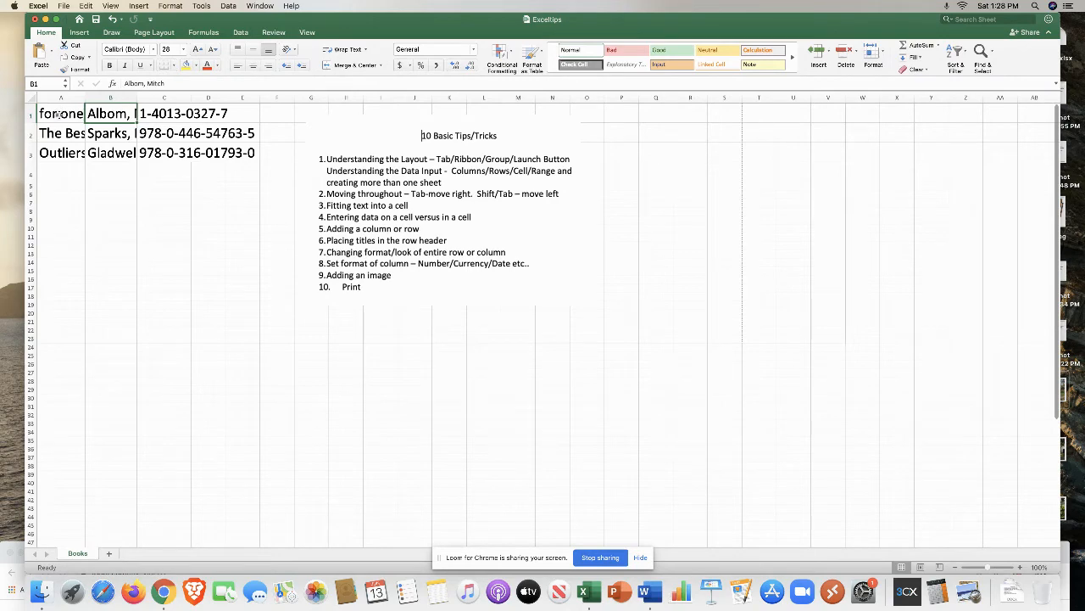
{"action": "left_click", "coordinate": [58, 113]}
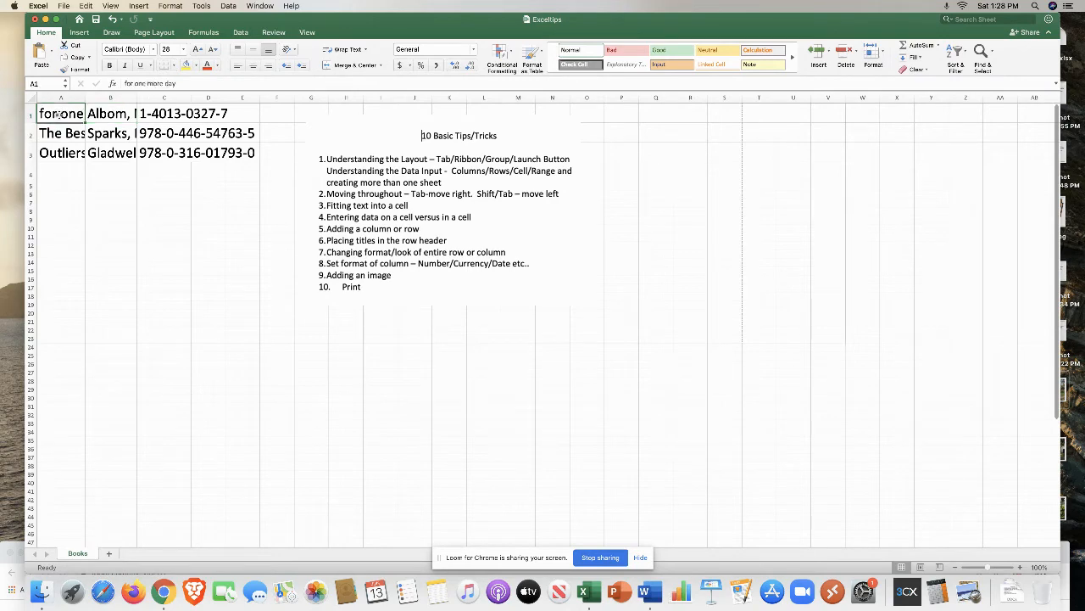
{"action": "left_click", "coordinate": [240, 153], "text": "shift"}
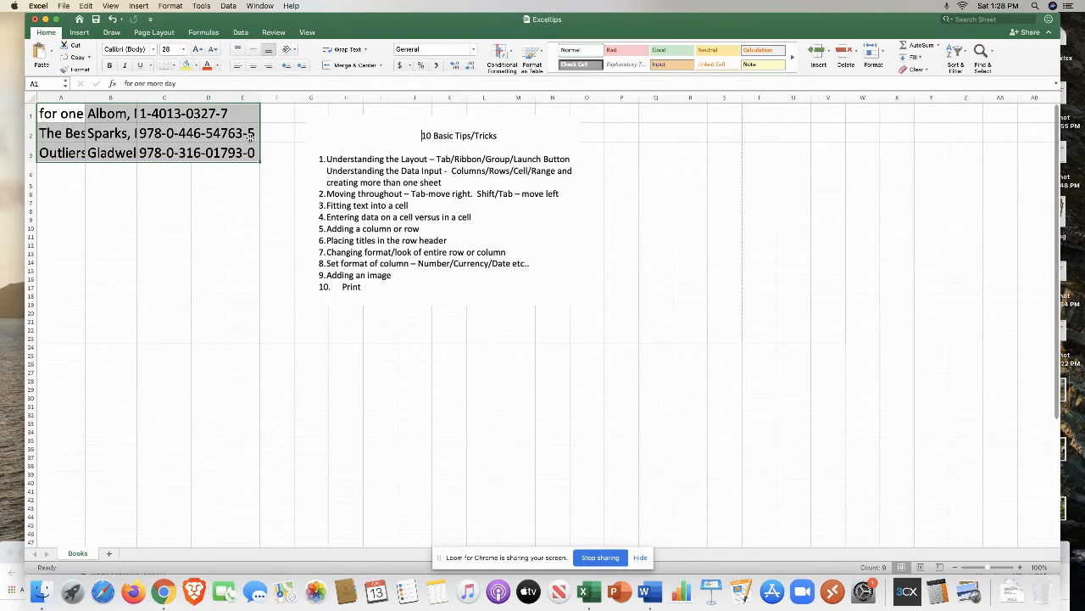
{"action": "left_click", "coordinate": [237, 238]}
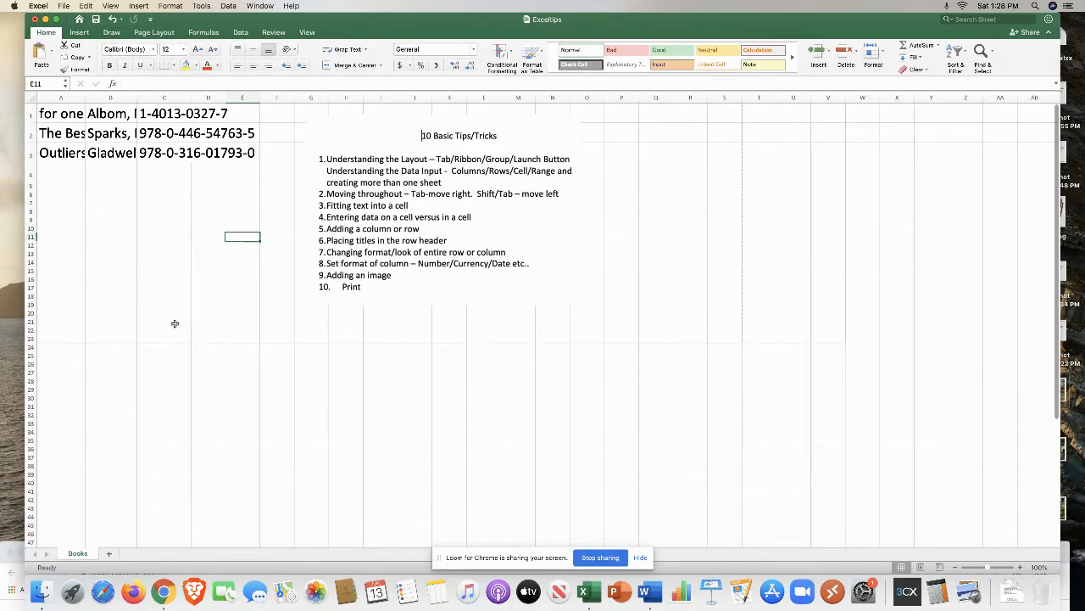
Step: Add a new worksheet and rename it Music
{"action": "left_click", "coordinate": [108, 556]}
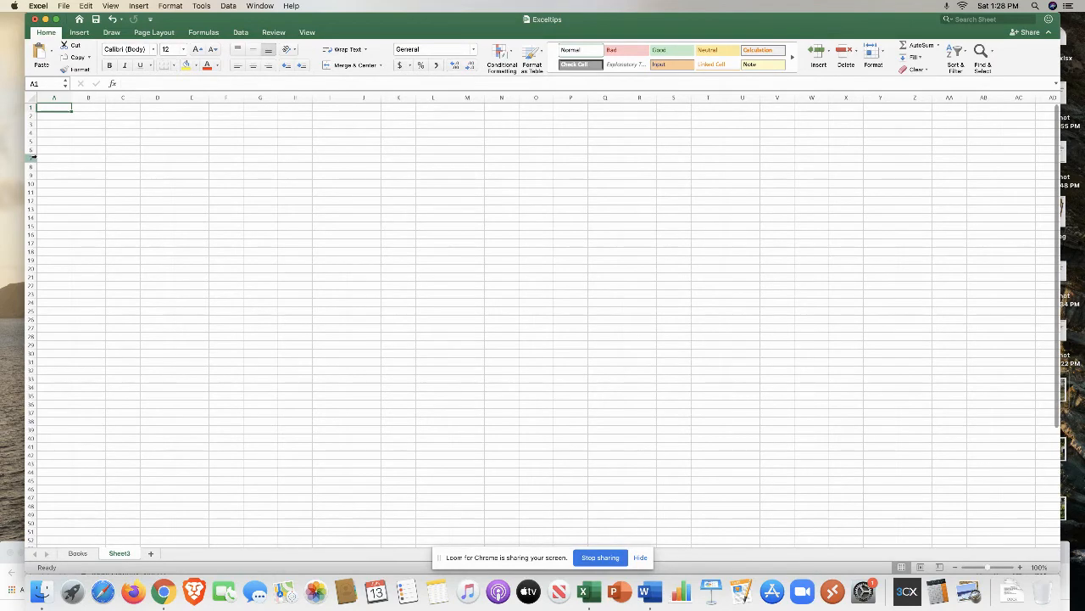
{"action": "right_click", "coordinate": [125, 554]}
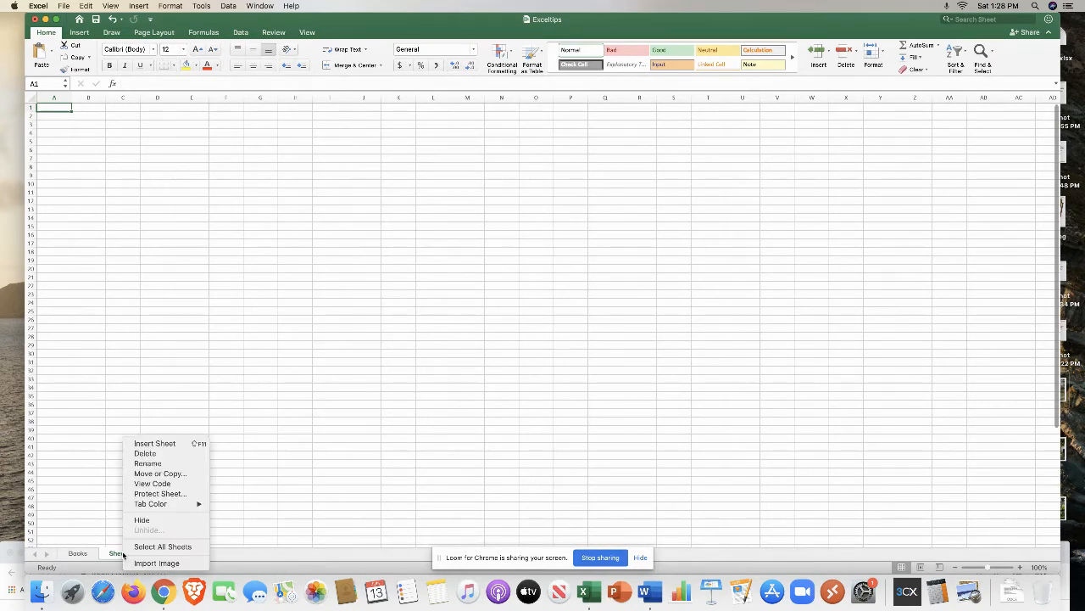
{"action": "left_click", "coordinate": [167, 464]}
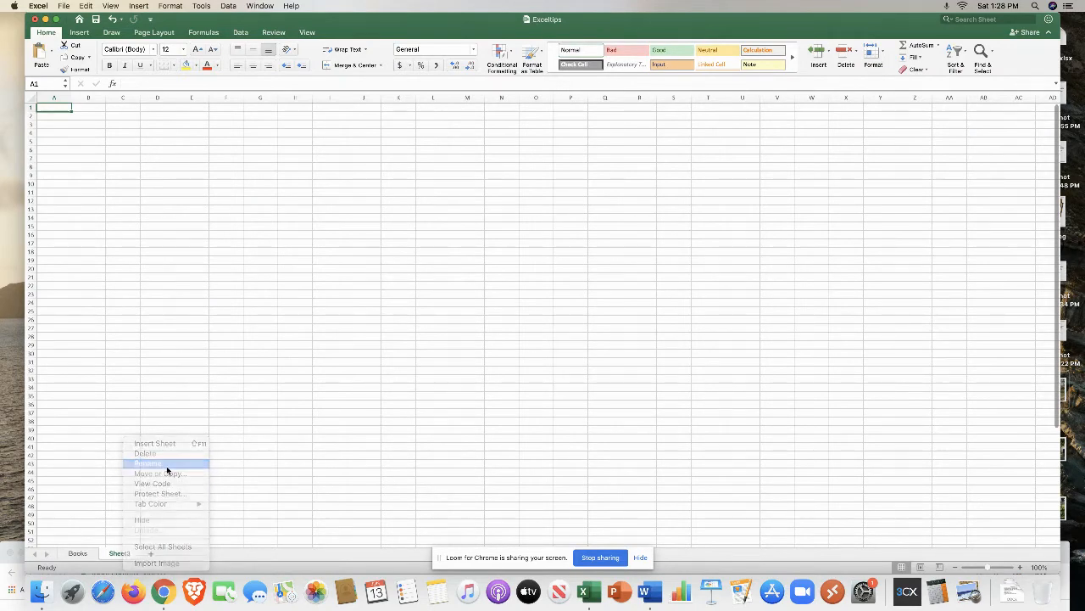
{"action": "type", "text": "Mu"}
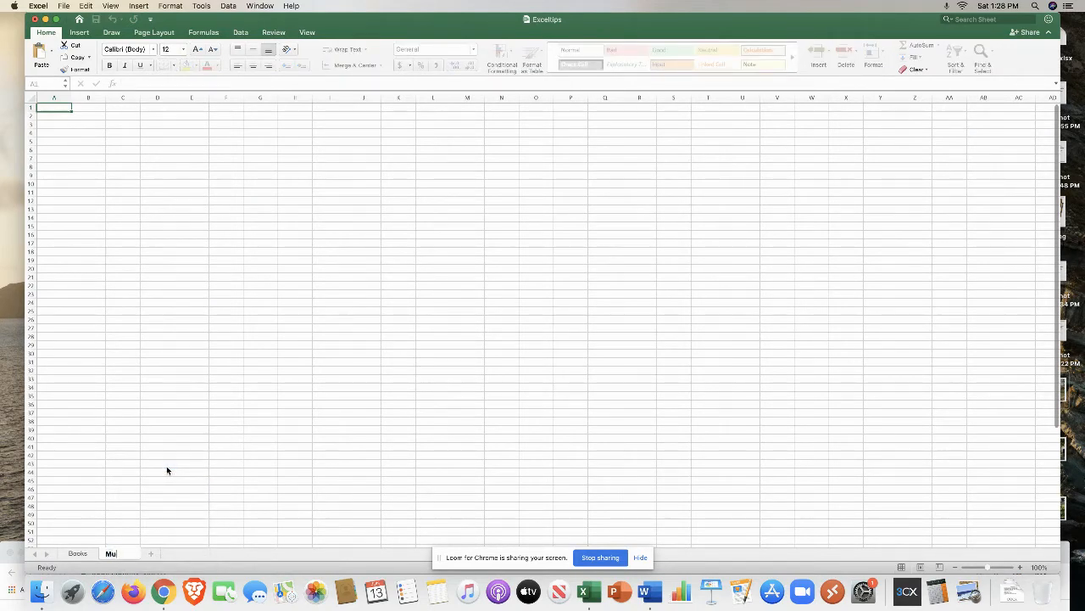
{"action": "type", "text": "sic"}
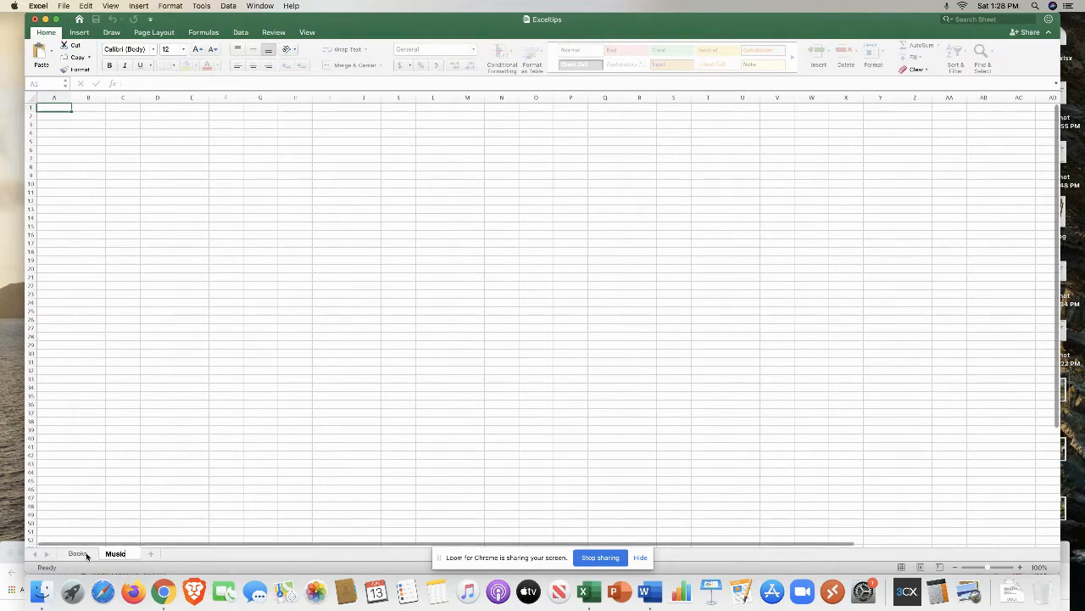
Step: Switch between the Books and Music sheets, ending on Books
{"action": "left_click", "coordinate": [79, 553]}
{"action": "left_click", "coordinate": [117, 553]}
{"action": "left_click", "coordinate": [77, 554]}
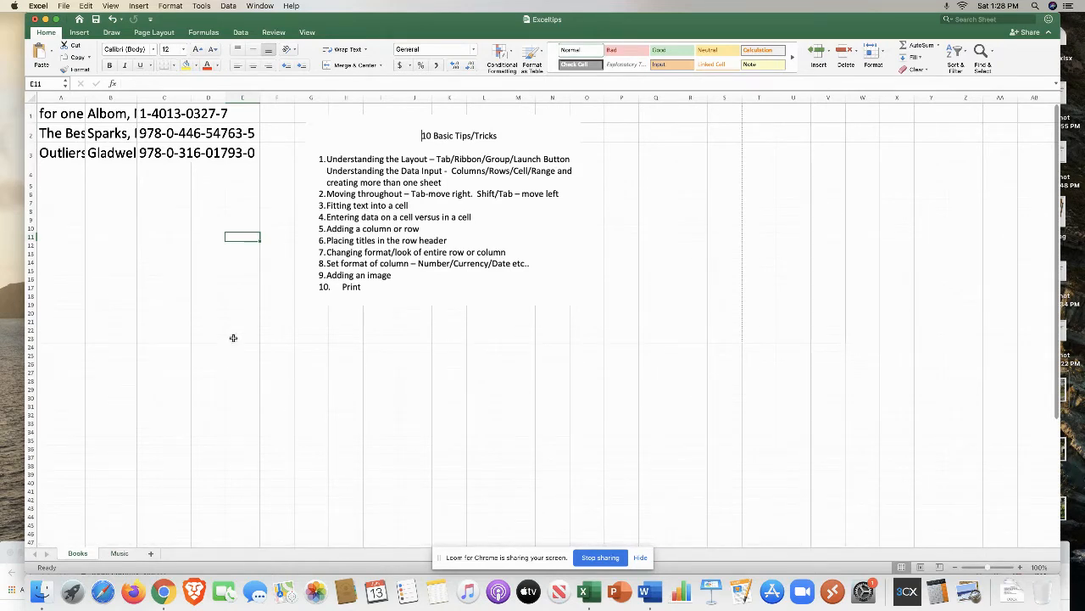
Step: Move from cell A1 three cells right along row 1 and back again to A1
{"action": "left_click", "coordinate": [63, 113]}
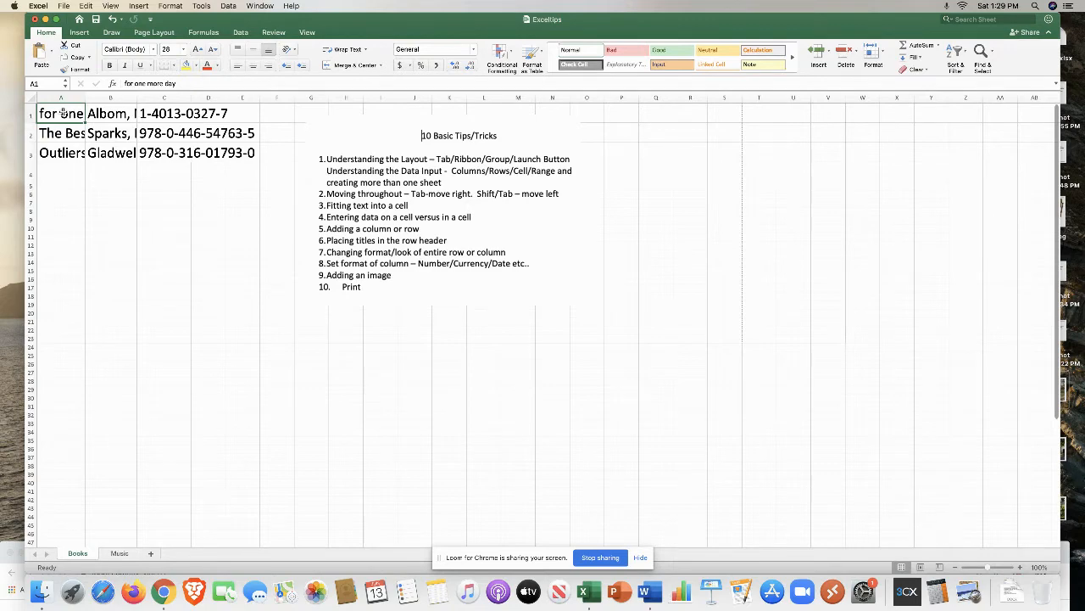
{"action": "key", "text": "Tab"}
{"action": "key", "text": "Tab"}
{"action": "key", "text": "Tab"}
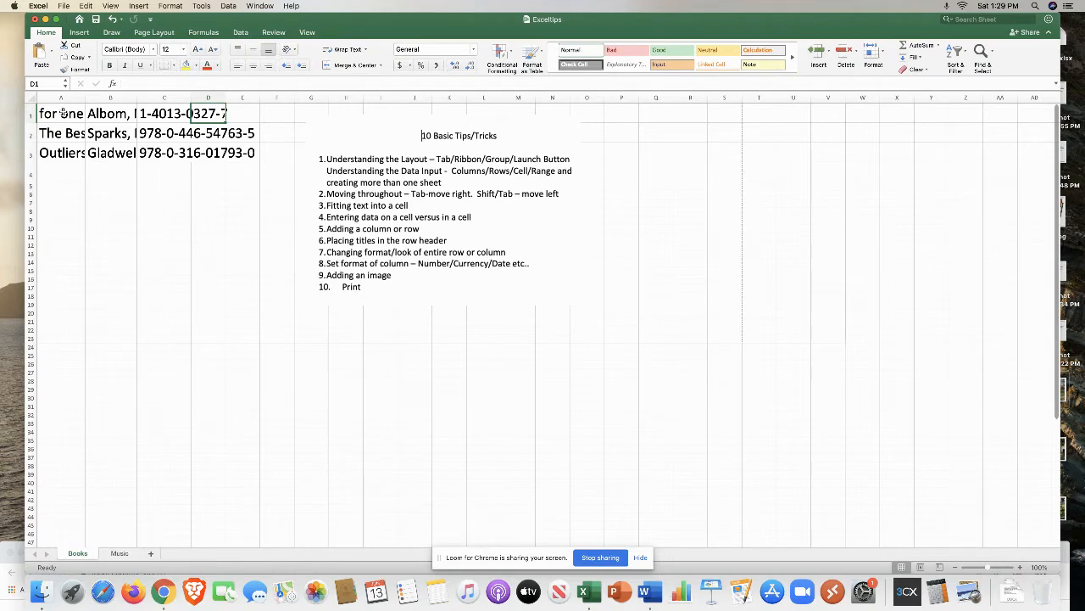
{"action": "key", "text": "shift+Tab"}
{"action": "key", "text": "shift+Tab"}
{"action": "key", "text": "shift+Tab"}
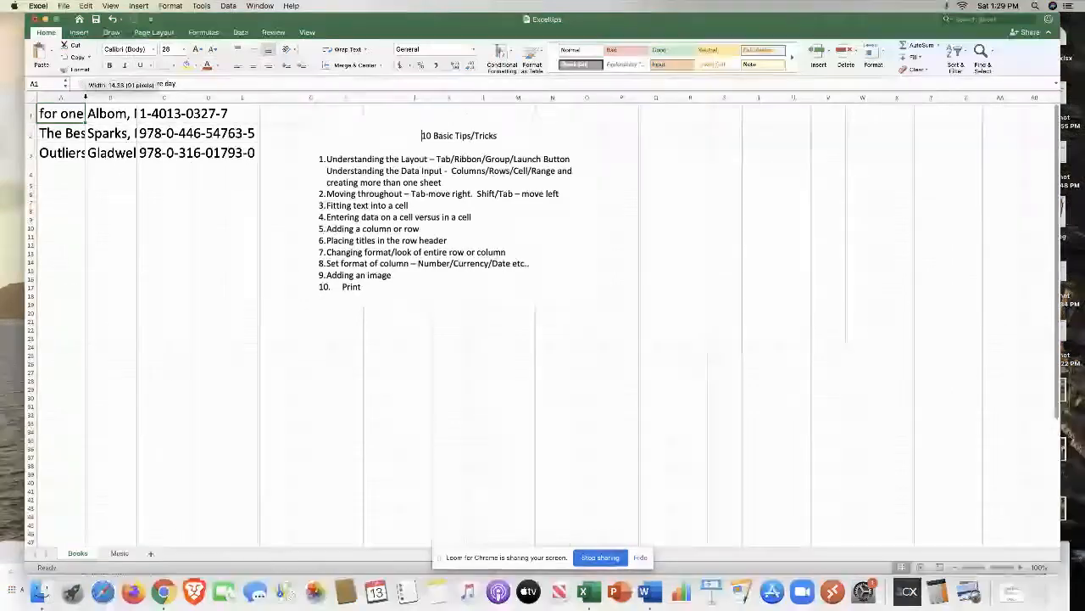
Step: Autofit the widths of columns A through D to fit their contents
{"action": "double_click", "coordinate": [85, 97]}
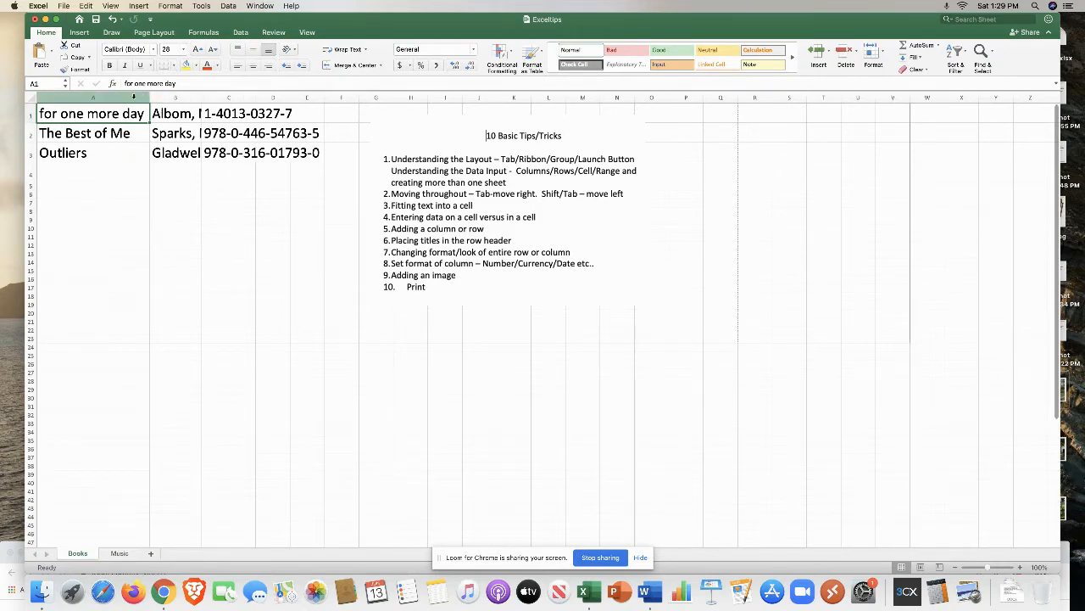
{"action": "left_click", "coordinate": [138, 97]}
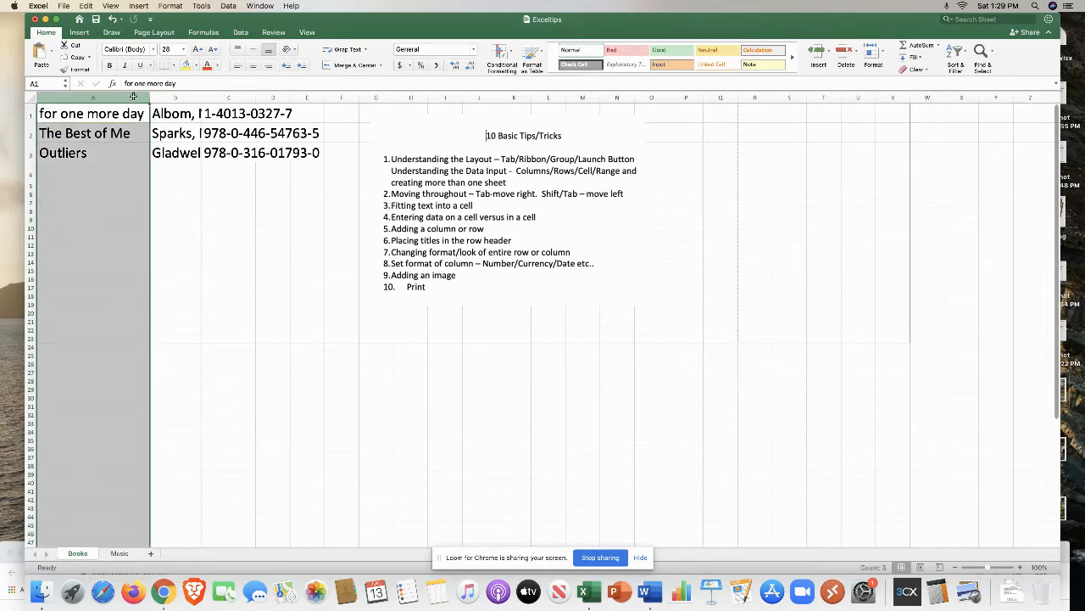
{"action": "left_click_drag", "start_coordinate": [161, 97], "coordinate": [288, 97]}
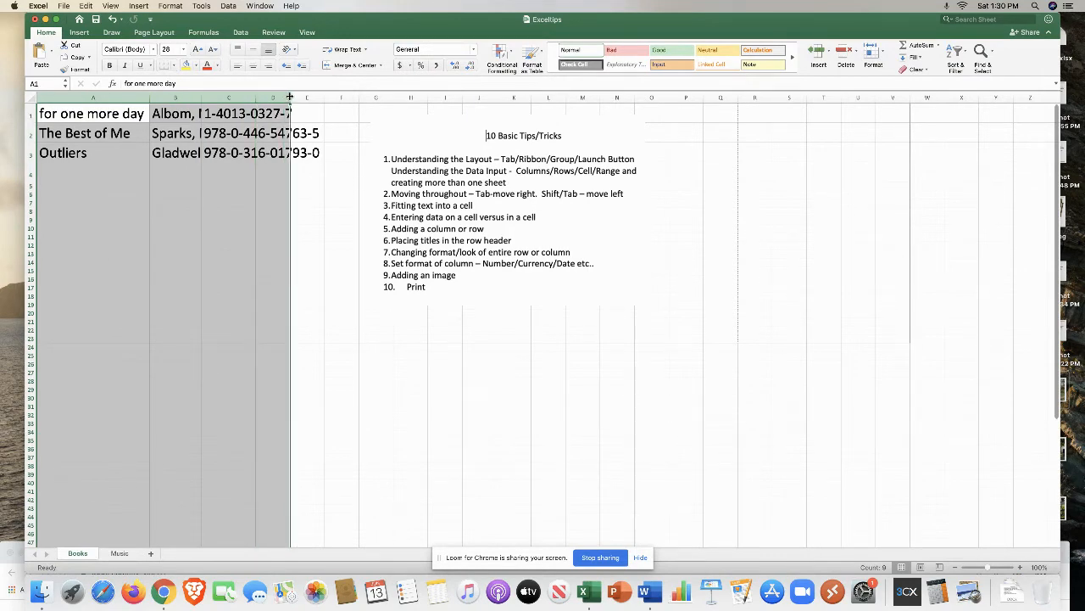
{"action": "double_click", "coordinate": [289, 96]}
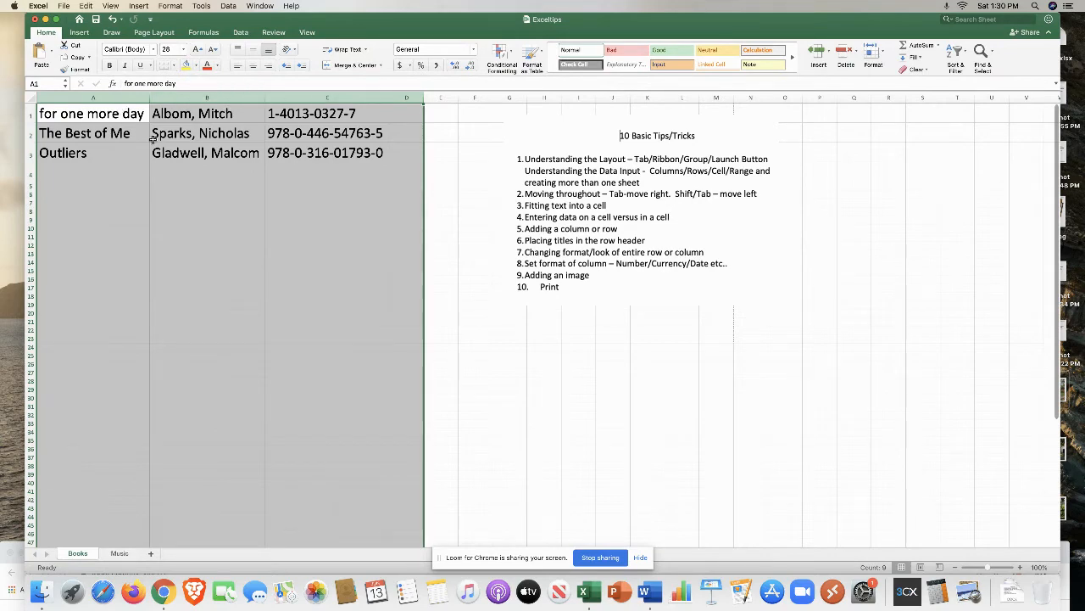
Step: Overwrite cell A1 by typing over it, clearing it, and entering for mon more day
{"action": "left_click", "coordinate": [108, 134]}
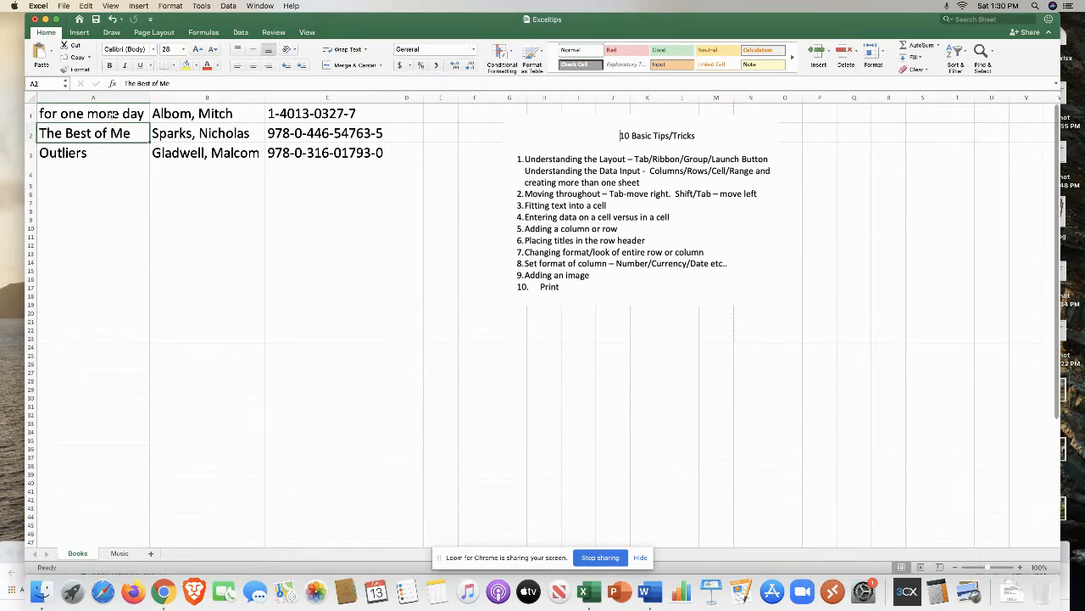
{"action": "left_click", "coordinate": [113, 113]}
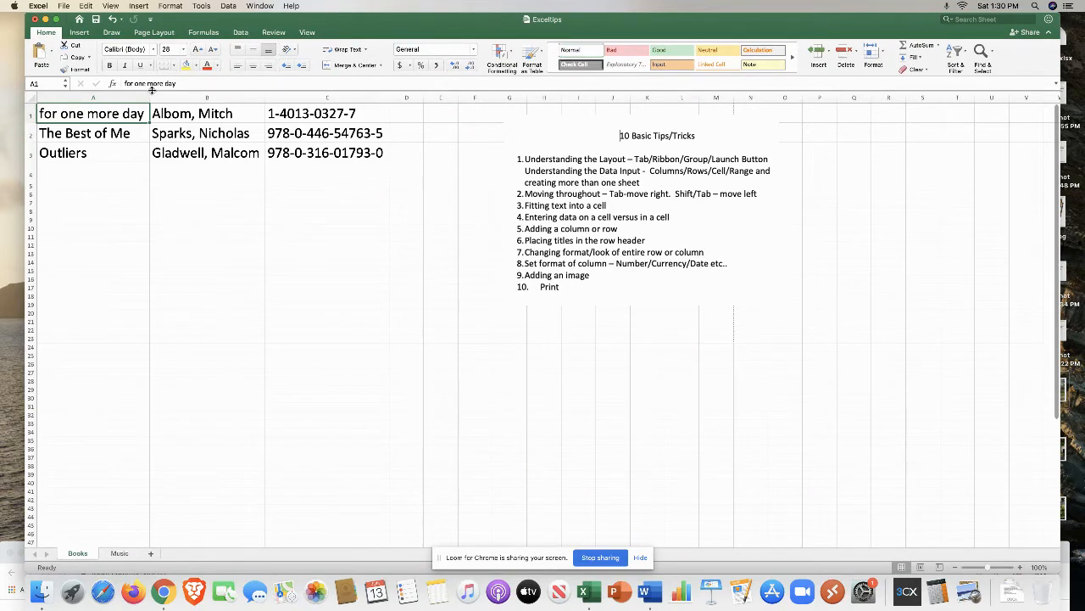
{"action": "type", "text": "kkkkk"}
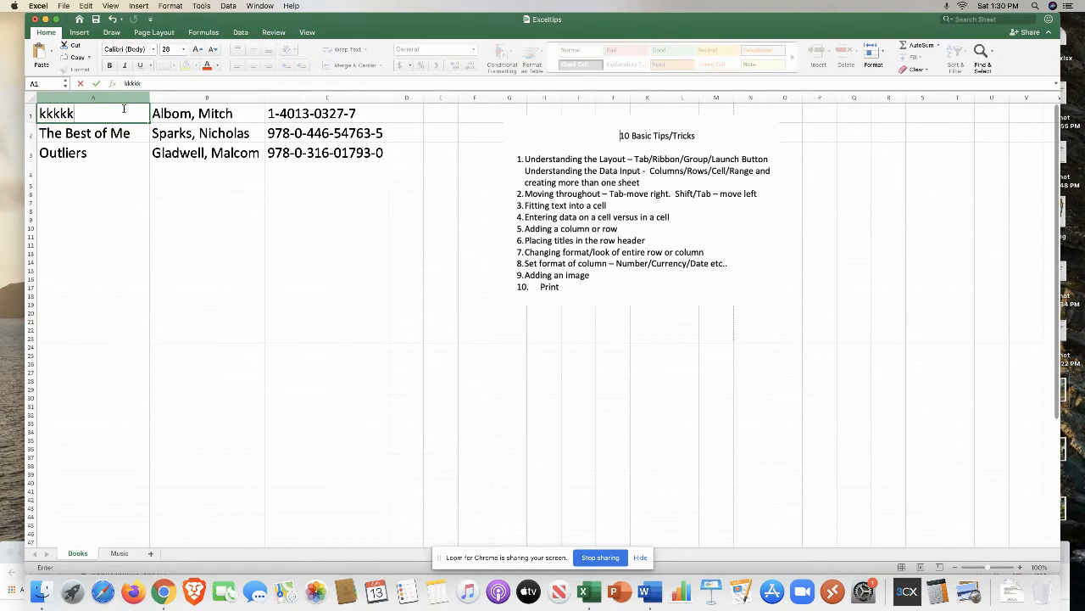
{"action": "key", "text": "BackSpace"}
{"action": "key", "text": "BackSpace"}
{"action": "key", "text": "BackSpace"}
{"action": "key", "text": "BackSpace"}
{"action": "key", "text": "BackSpace"}
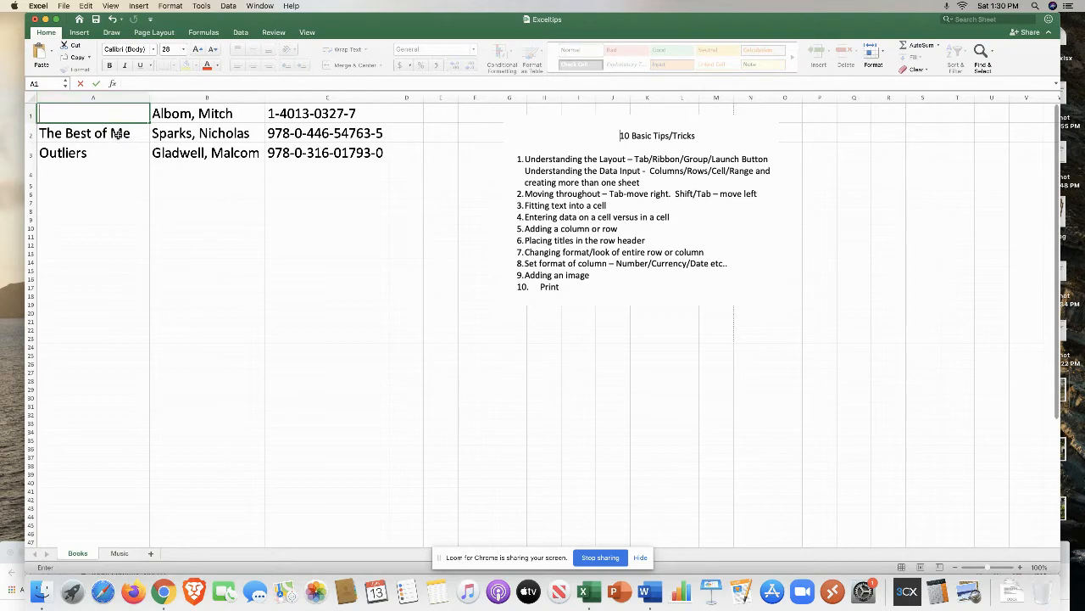
{"action": "left_click", "coordinate": [109, 116]}
{"action": "type", "text": "for mon more day"}
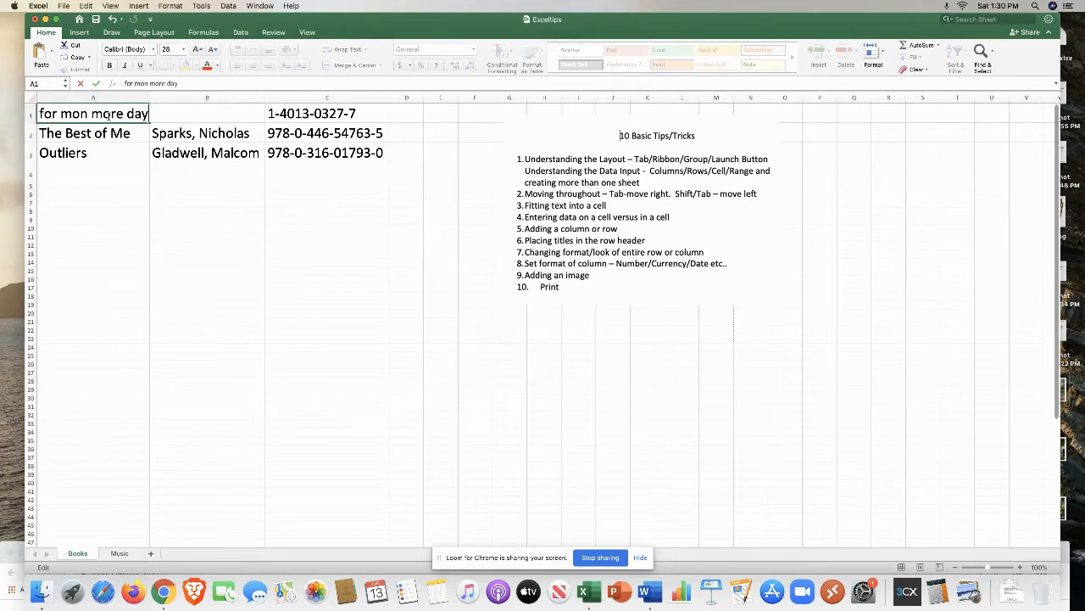
{"action": "left_click", "coordinate": [125, 153]}
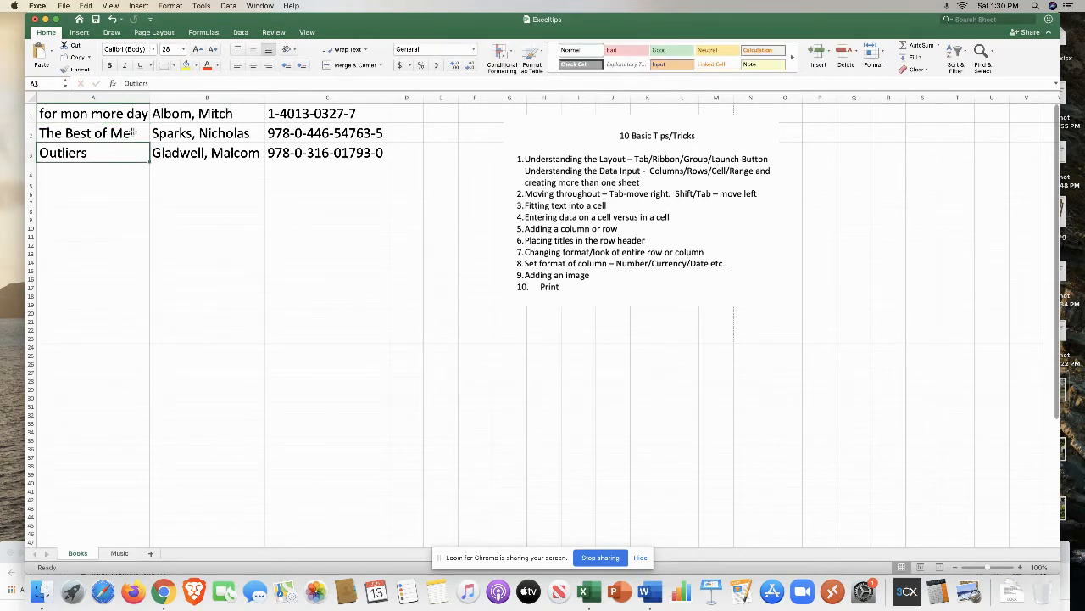
Step: Edit cell A1 in place, replacing "mon" with "one" so it reads "for one more day"
{"action": "left_click", "coordinate": [112, 114]}
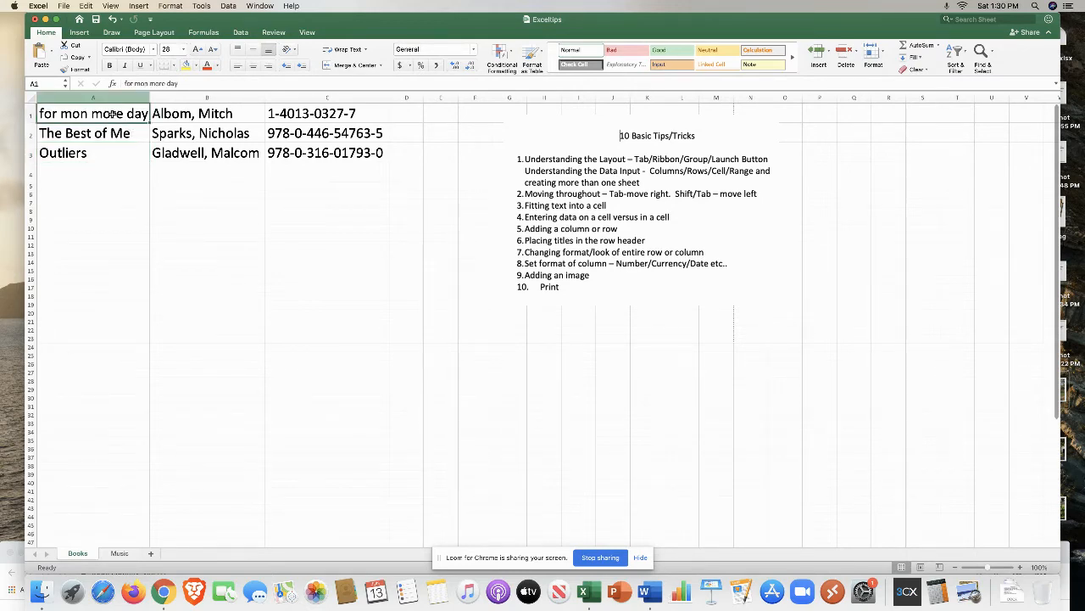
{"action": "double_click", "coordinate": [112, 113]}
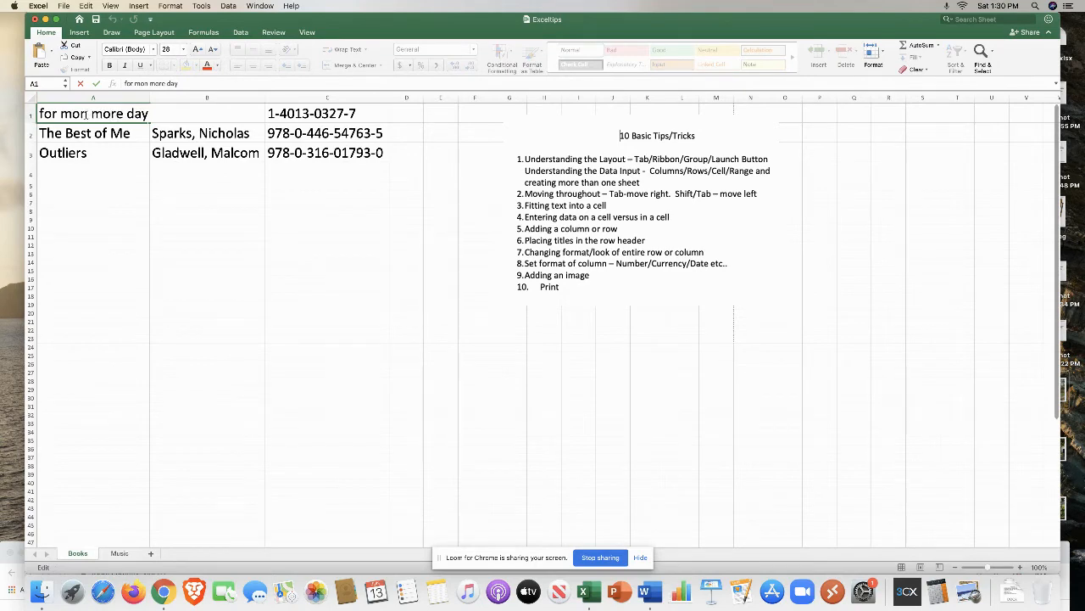
{"action": "left_click", "coordinate": [85, 114]}
{"action": "key", "text": "BackSpace"}
{"action": "key", "text": "BackSpace"}
{"action": "key", "text": "BackSpace"}
{"action": "type", "text": "o"}
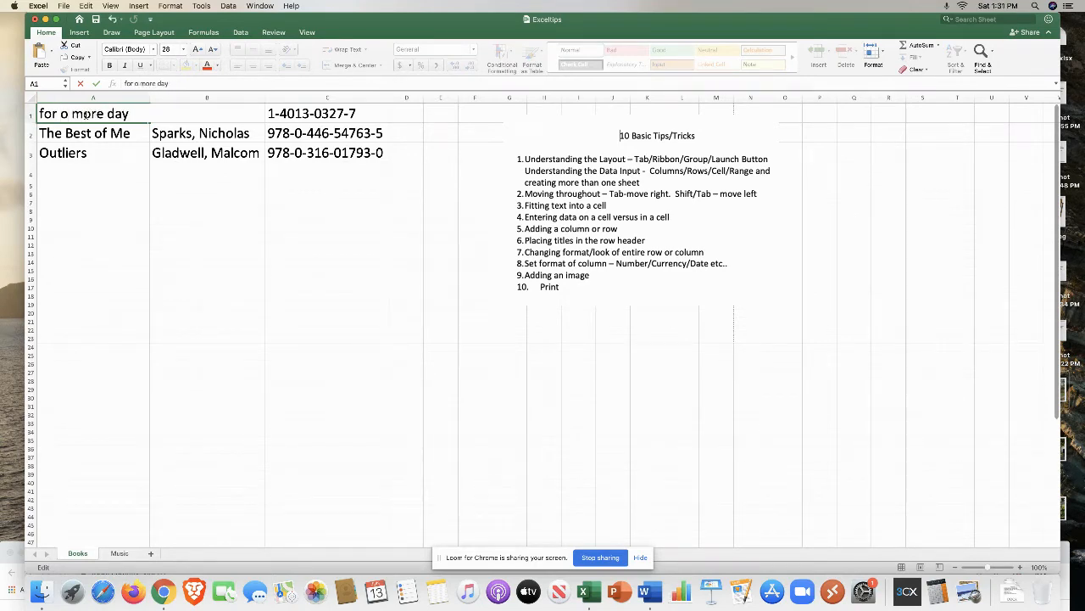
{"action": "type", "text": "ne"}
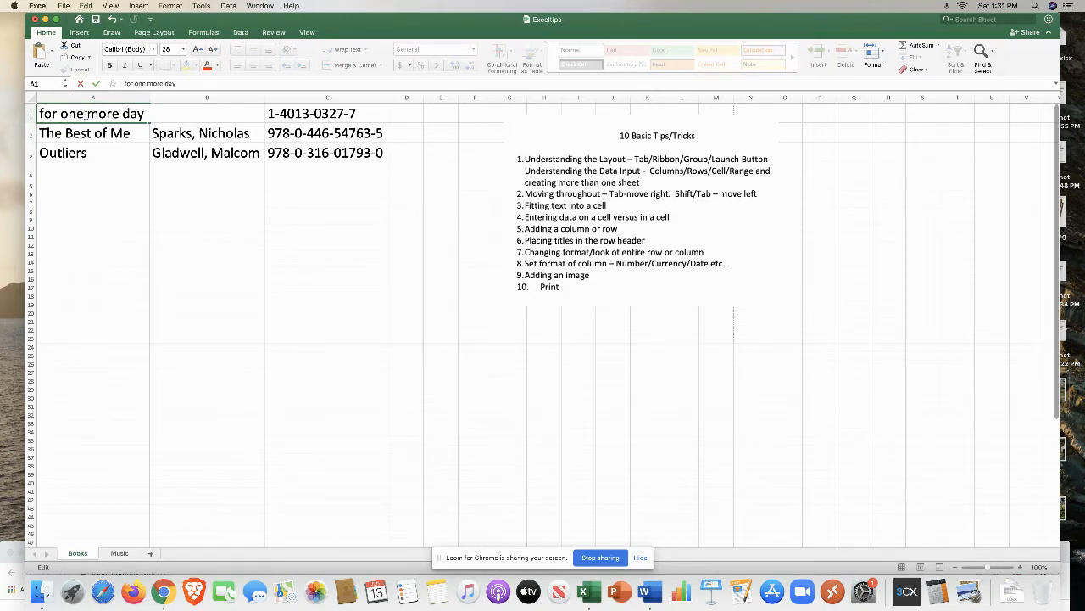
{"action": "left_click", "coordinate": [94, 152]}
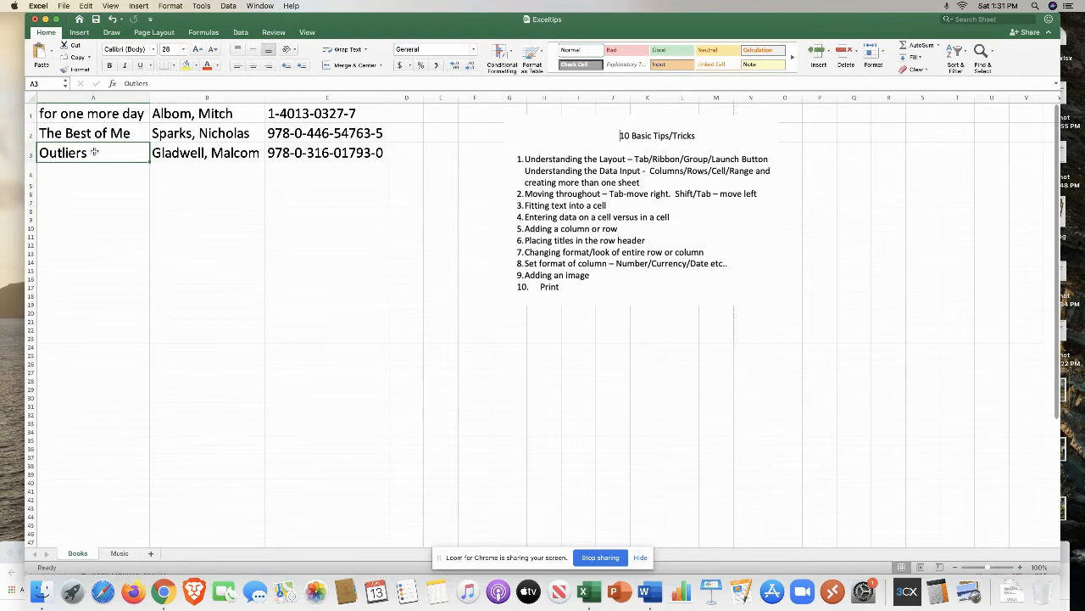
Step: Insert a new blank column before column C
{"action": "left_click", "coordinate": [286, 96]}
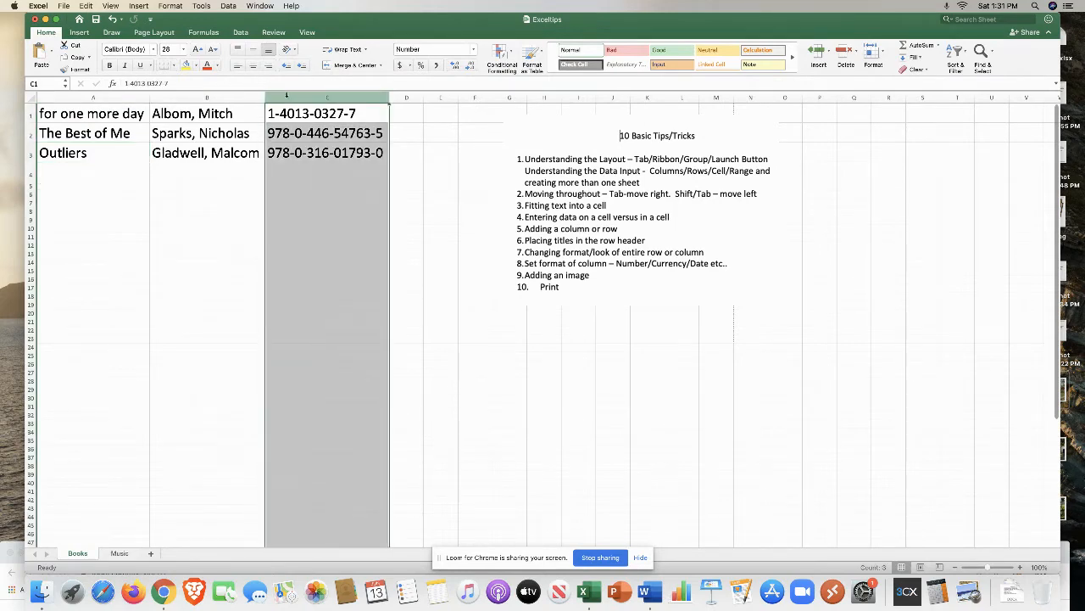
{"action": "left_click", "coordinate": [137, 6]}
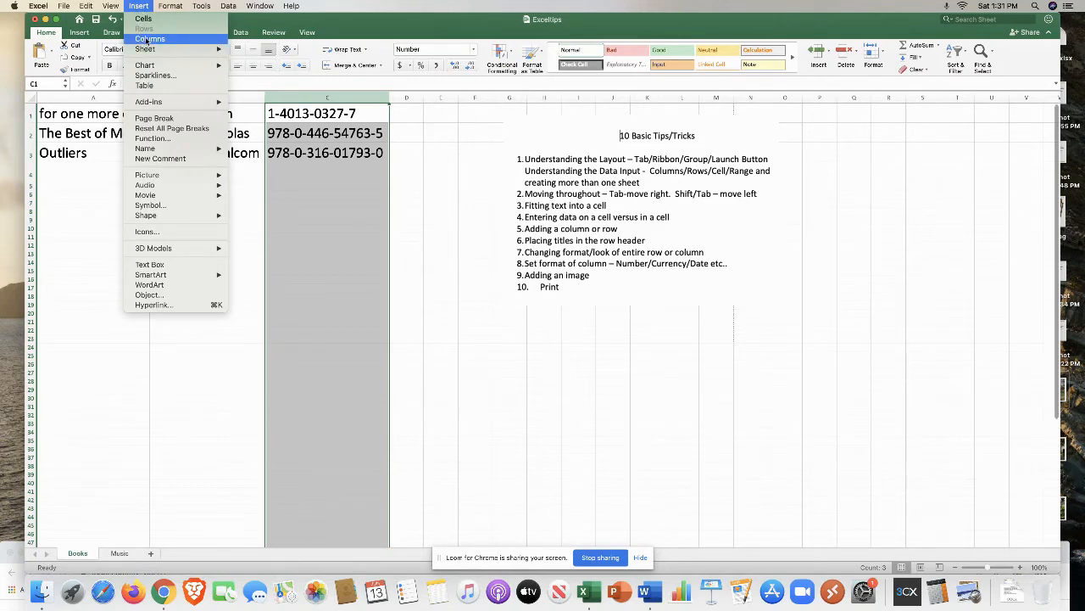
{"action": "left_click", "coordinate": [149, 39]}
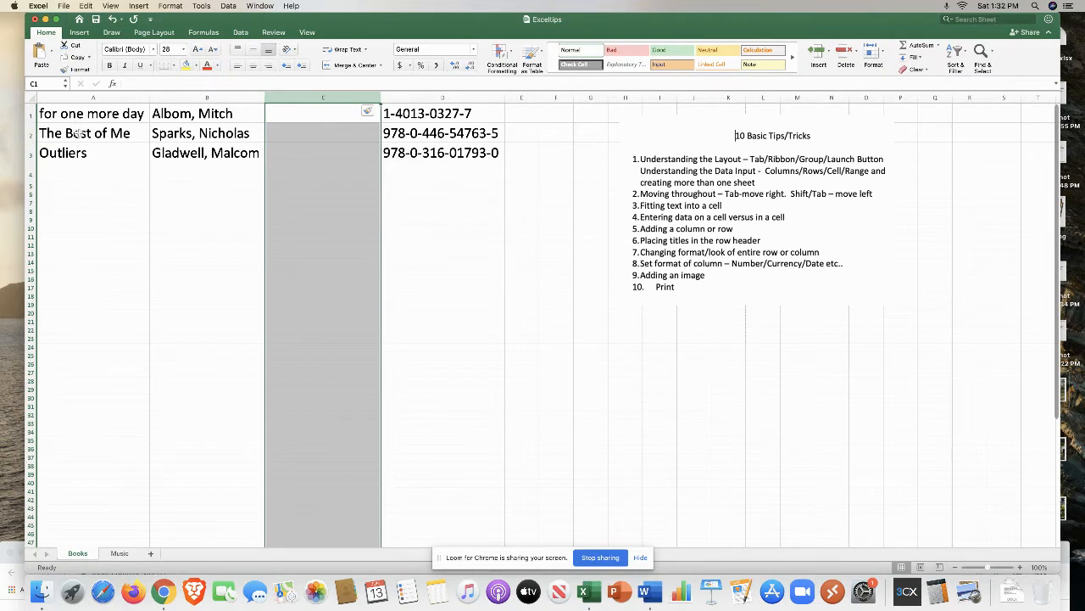
Step: Insert a new blank row above row 1
{"action": "left_click", "coordinate": [231, 212]}
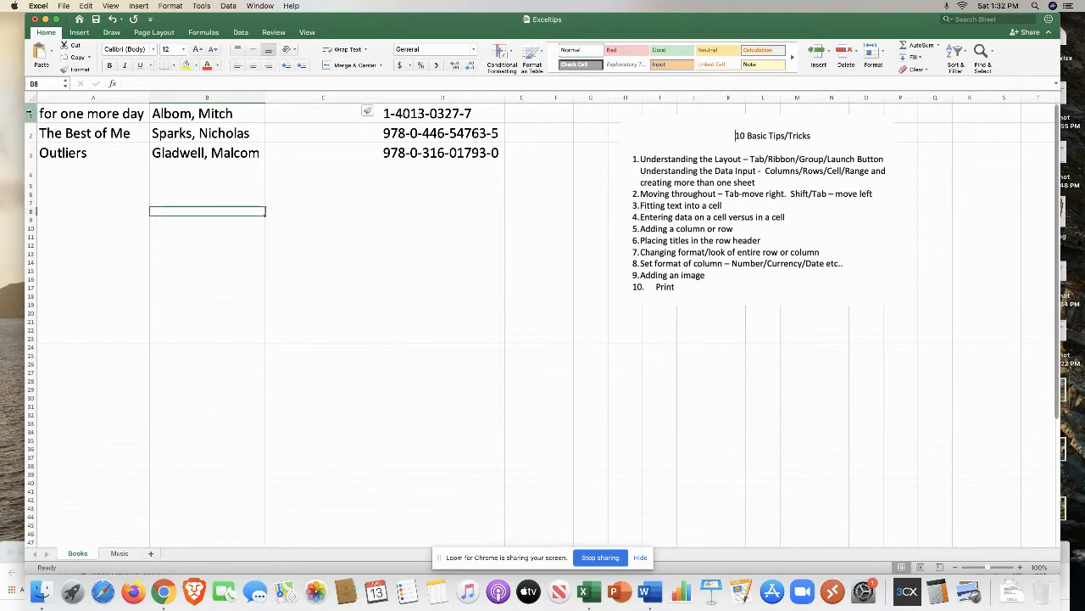
{"action": "left_click", "coordinate": [28, 113]}
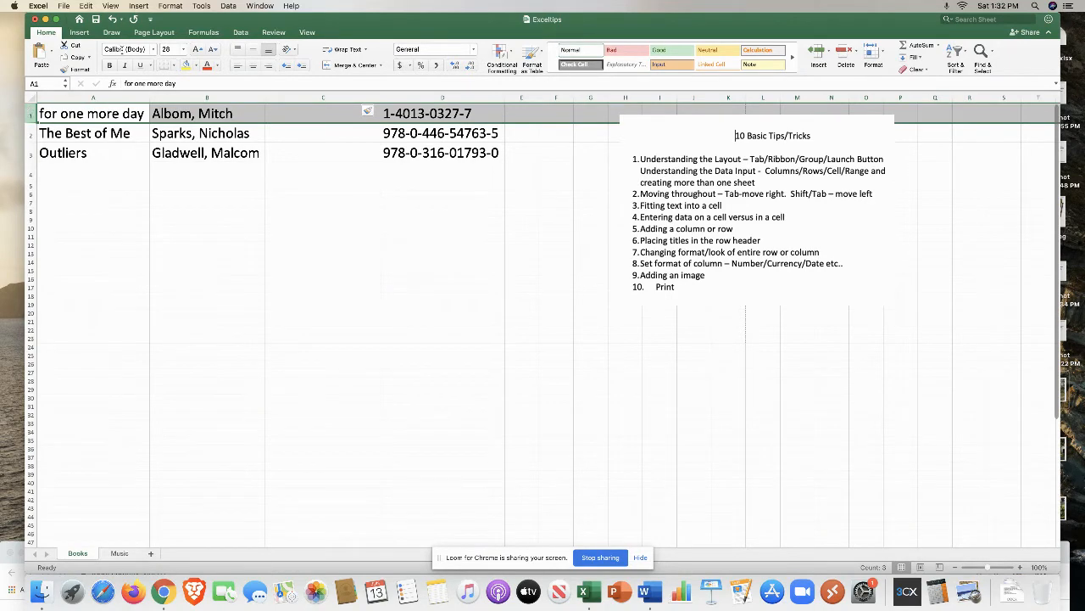
{"action": "left_click", "coordinate": [139, 6]}
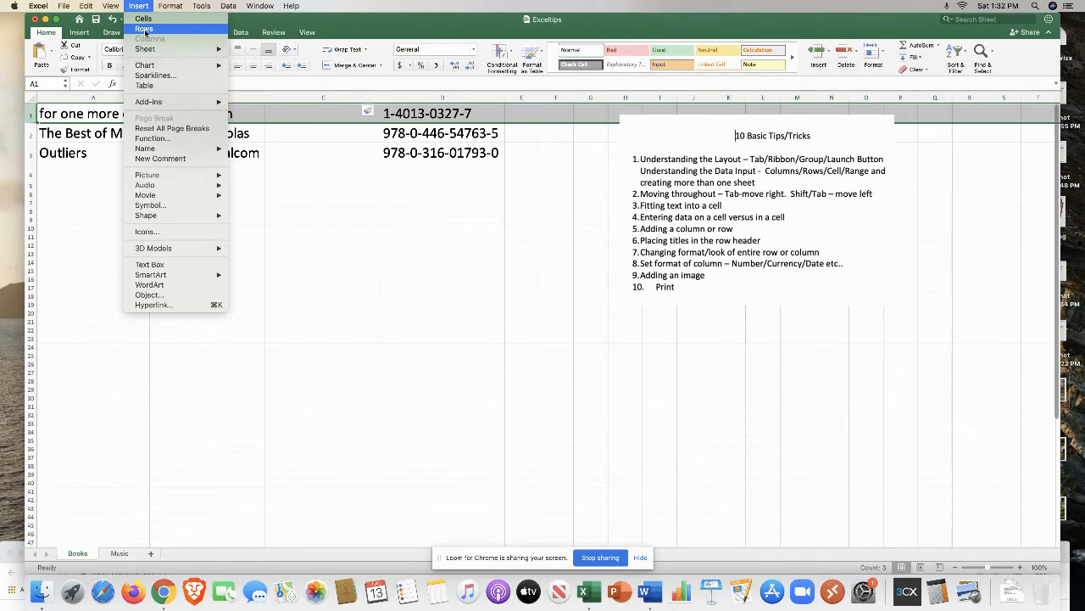
{"action": "left_click", "coordinate": [145, 30]}
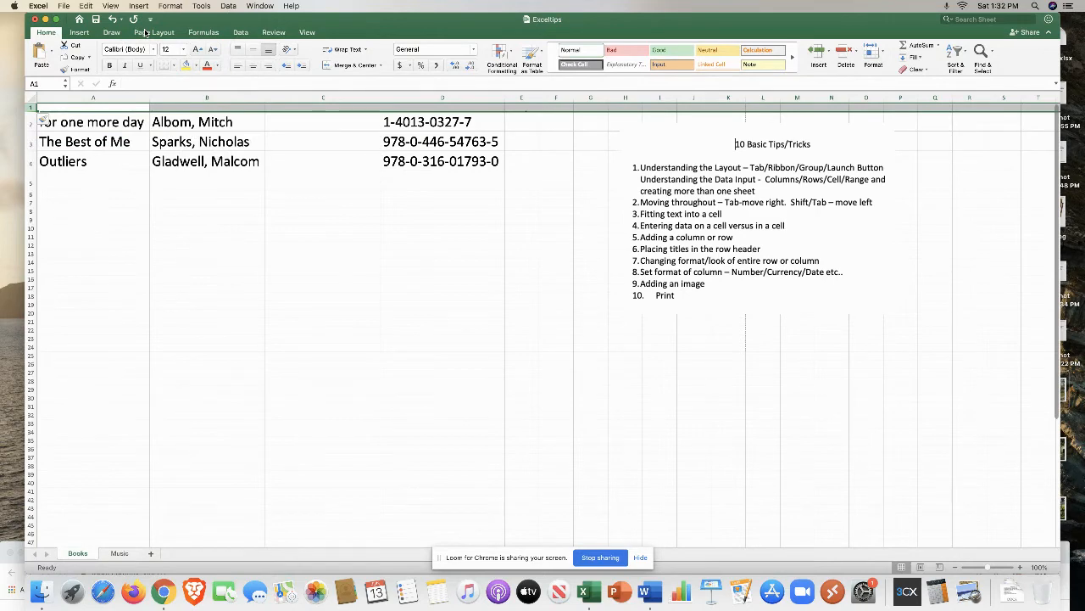
Step: Enter the headers Title, Author, Cost and ISBN across the new row 1
{"action": "left_click", "coordinate": [85, 107]}
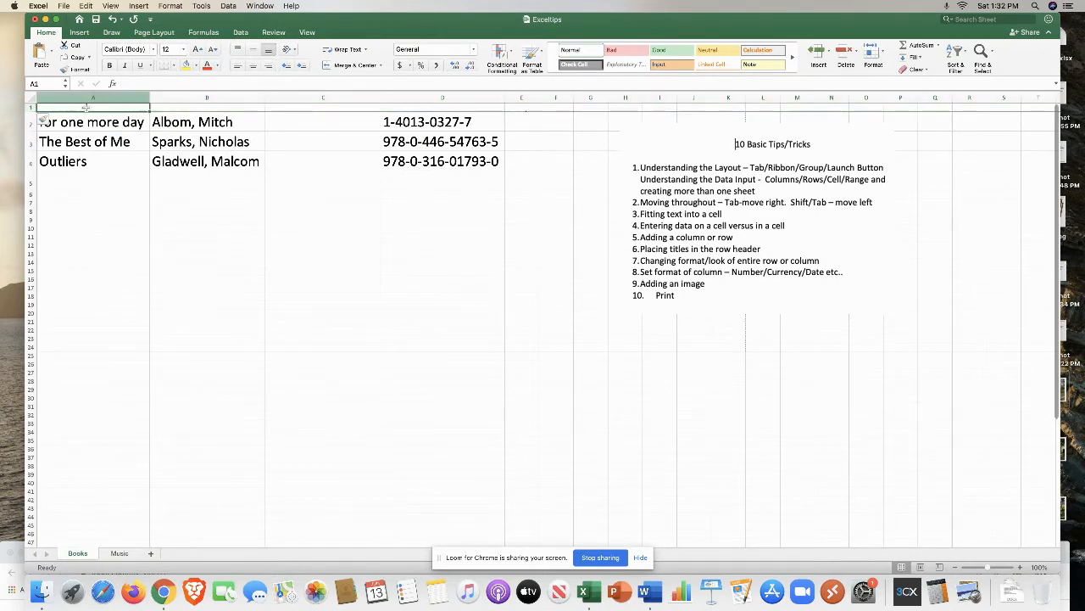
{"action": "type", "text": "Title"}
{"action": "key", "text": "Tab"}
{"action": "type", "text": "Author"}
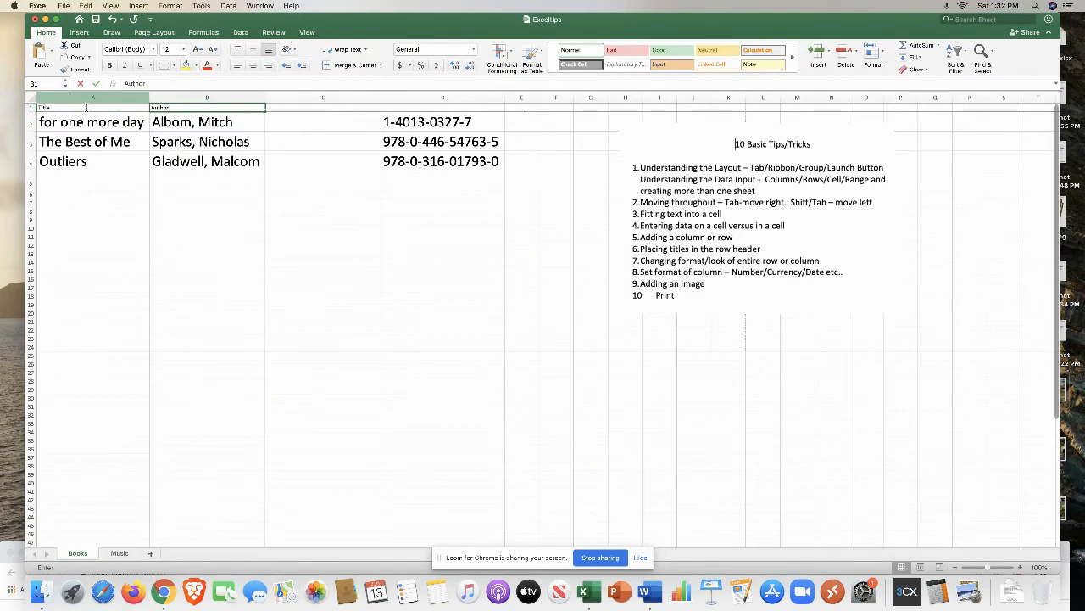
{"action": "key", "text": "Tab"}
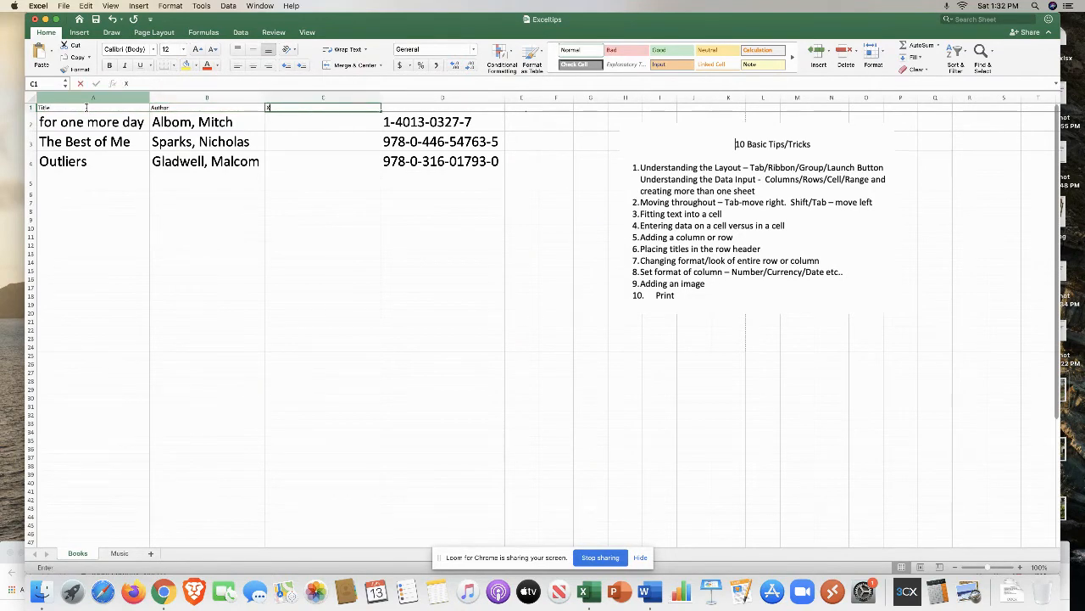
{"action": "type", "text": "Cost"}
{"action": "key", "text": "Tab"}
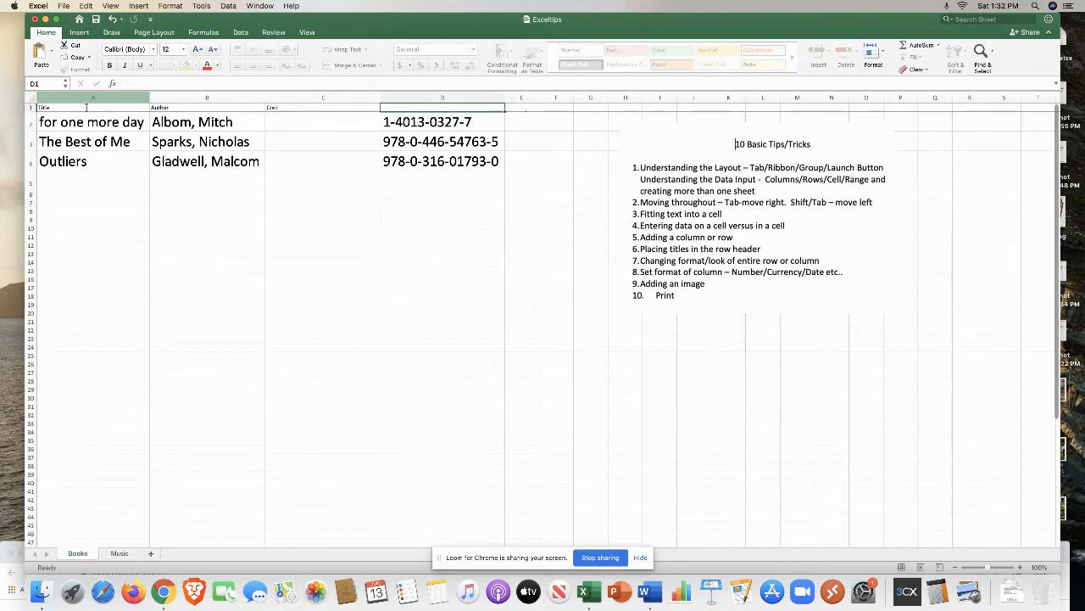
{"action": "type", "text": "ISN"}
{"action": "type", "text": "BN"}
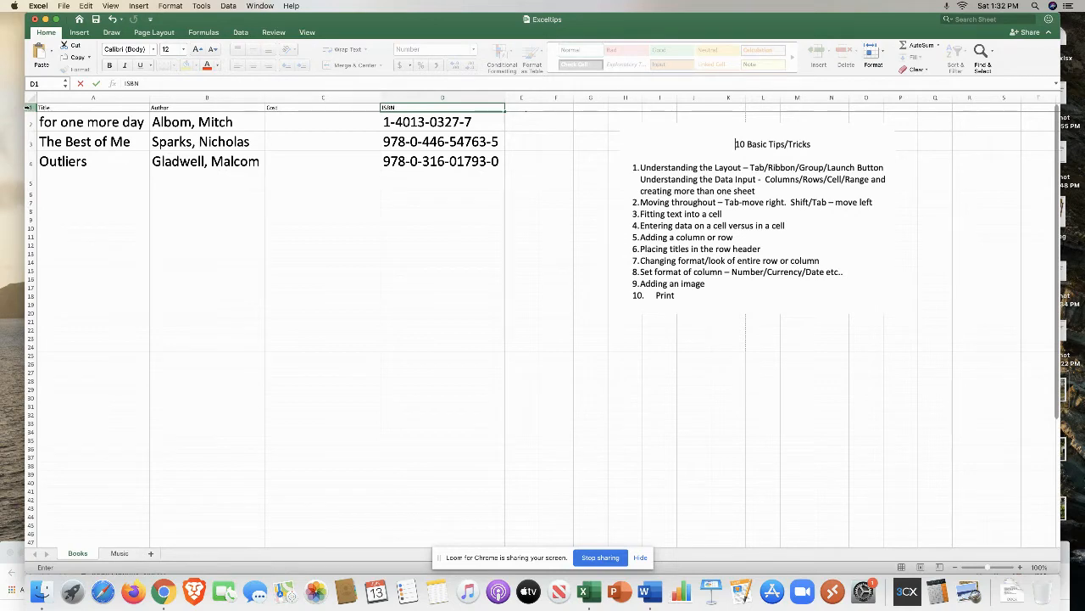
Step: Format header row 1 as bold, 20 pt, centred, with a yellow fill
{"action": "left_click", "coordinate": [28, 108]}
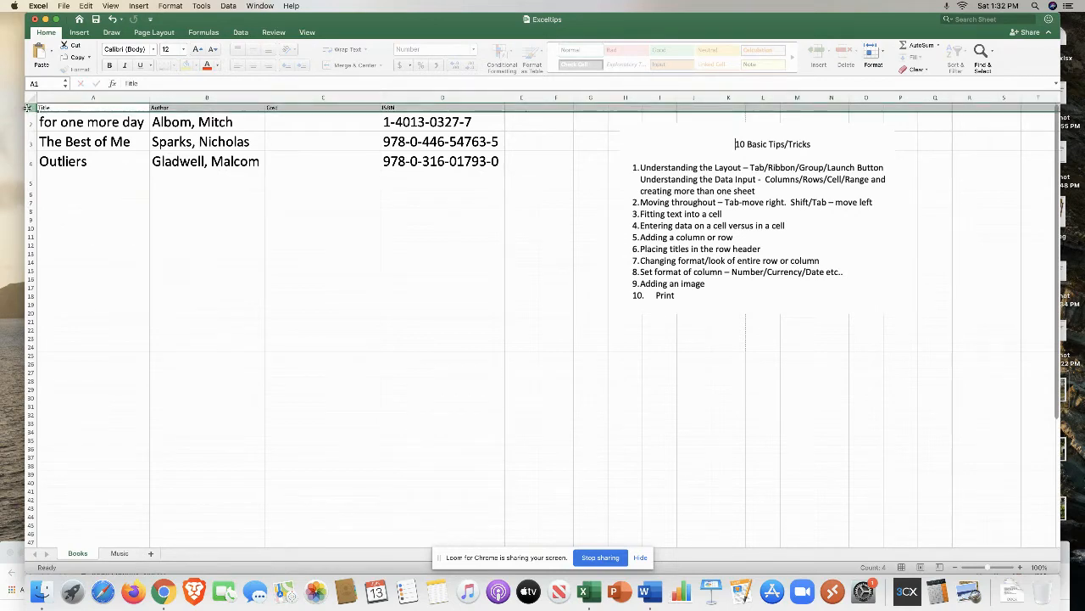
{"action": "left_click", "coordinate": [108, 66]}
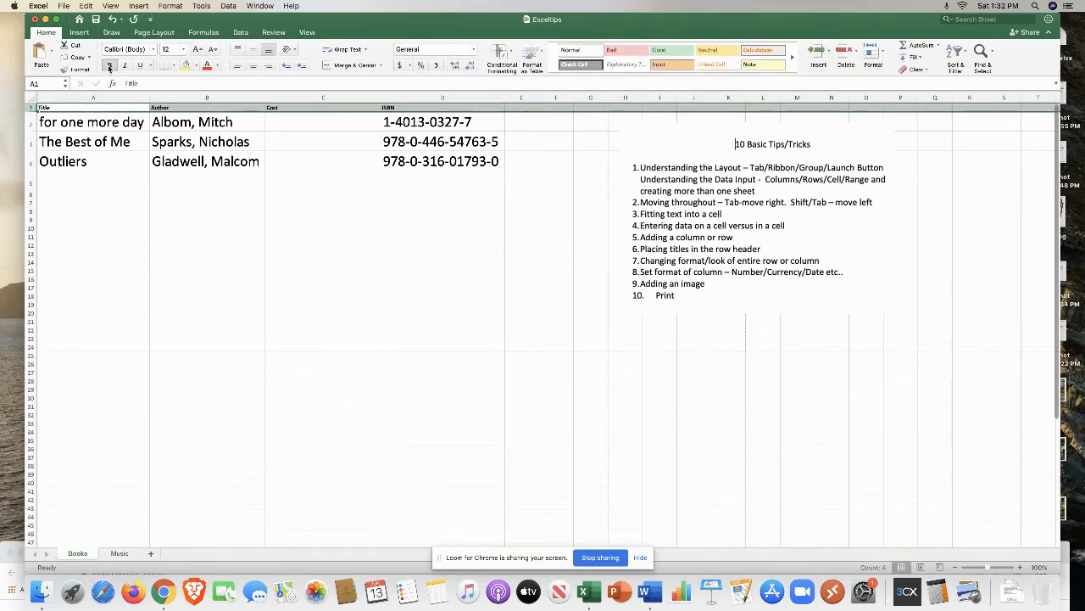
{"action": "left_click", "coordinate": [184, 51]}
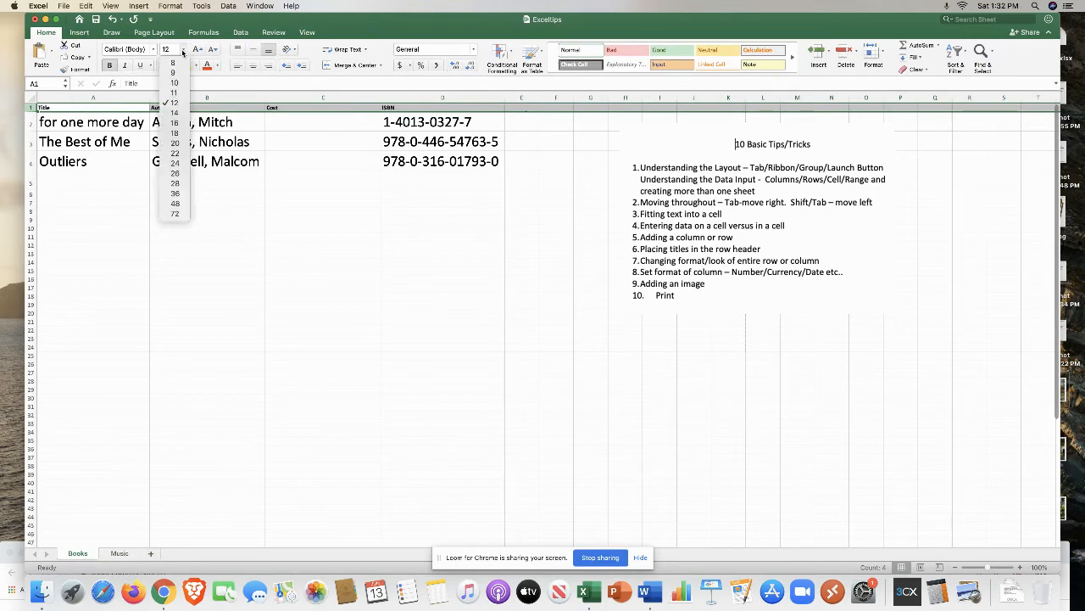
{"action": "left_click", "coordinate": [175, 142]}
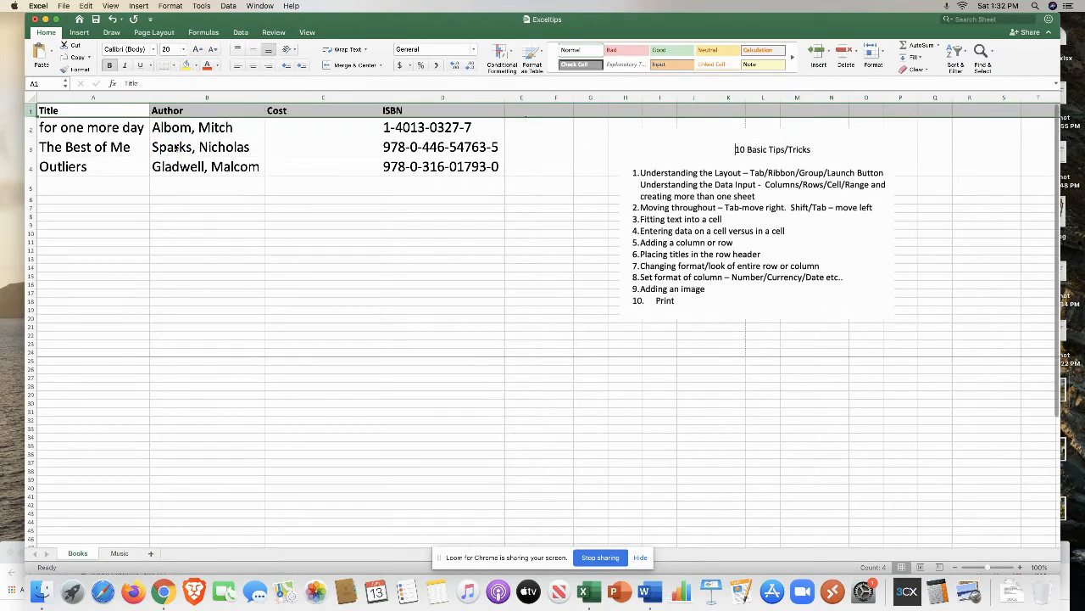
{"action": "left_click", "coordinate": [253, 67]}
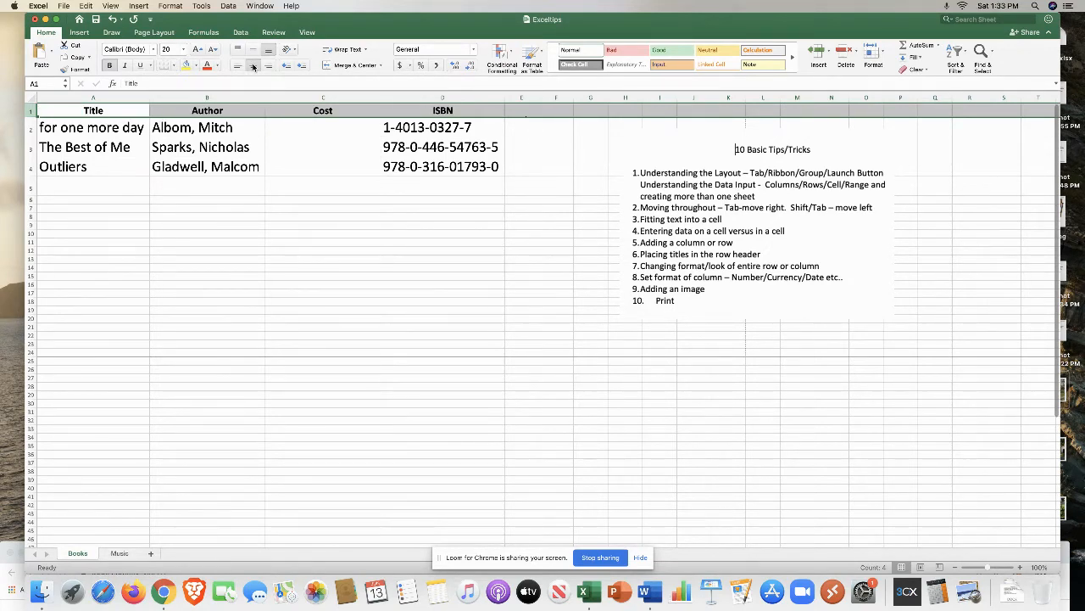
{"action": "left_click", "coordinate": [185, 65]}
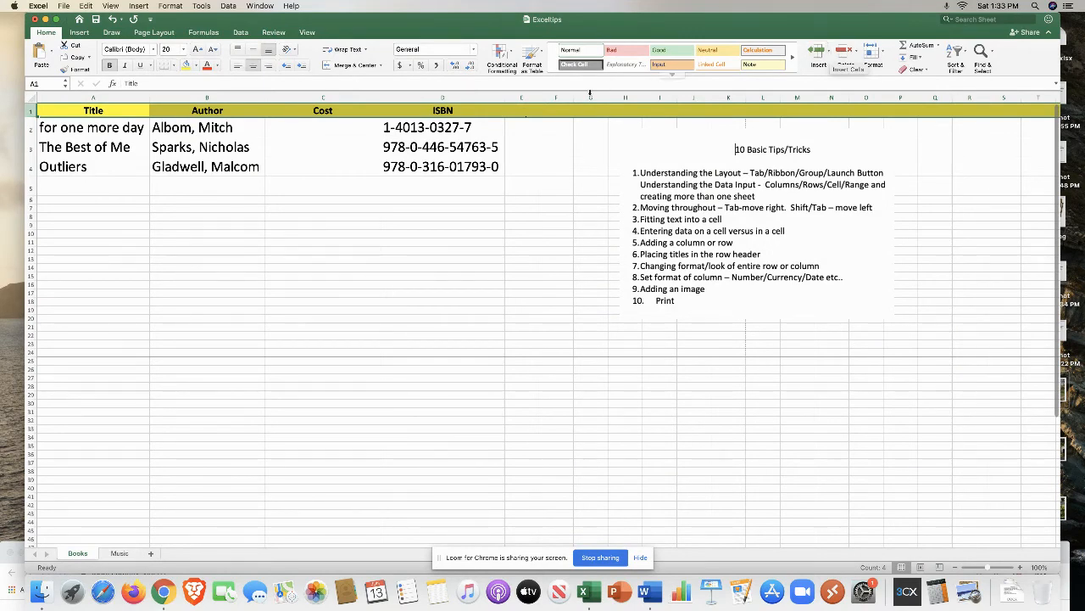
Step: Set the number format of the Cost column C to Currency
{"action": "left_click", "coordinate": [346, 127]}
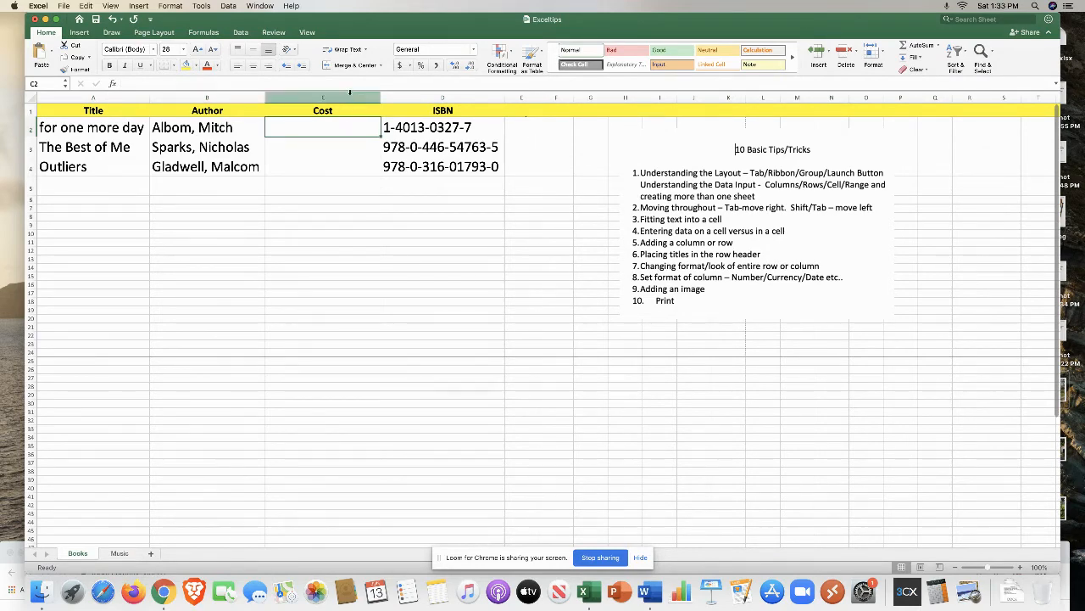
{"action": "left_click", "coordinate": [347, 98]}
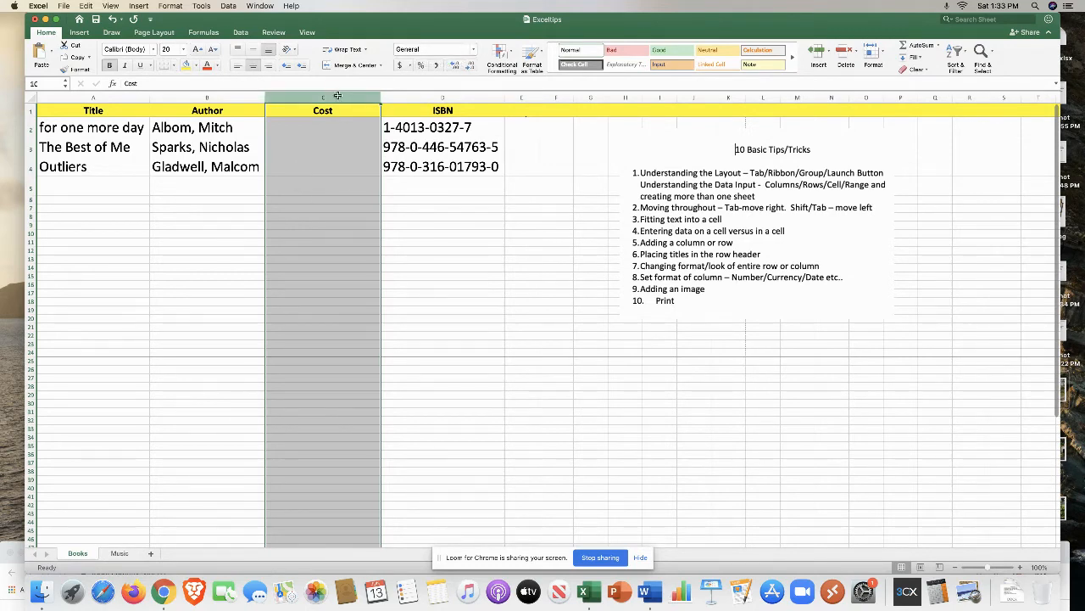
{"action": "left_click", "coordinate": [472, 50]}
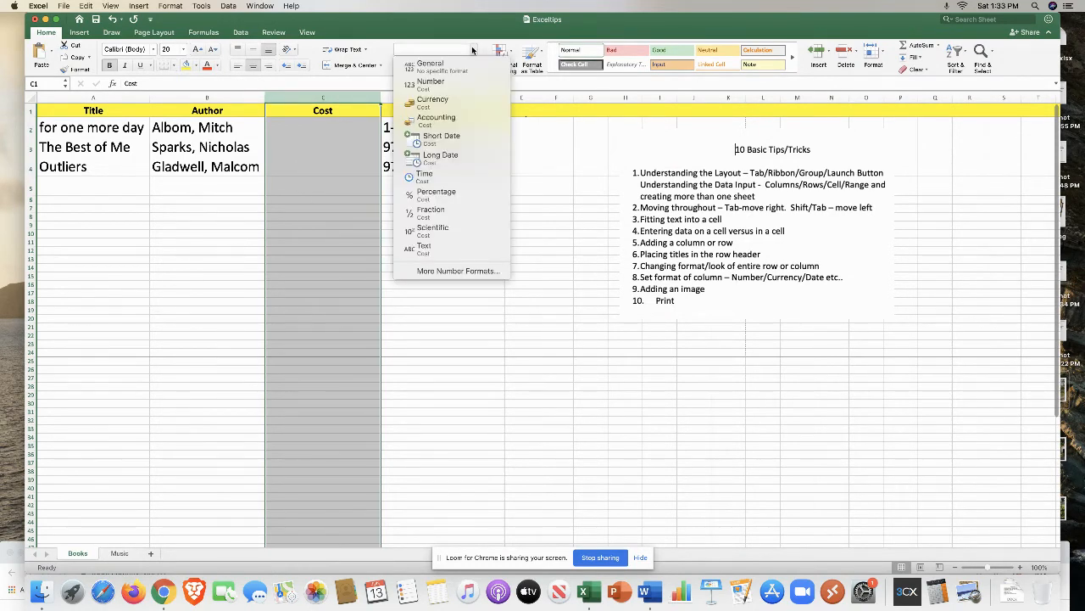
{"action": "left_click", "coordinate": [448, 101]}
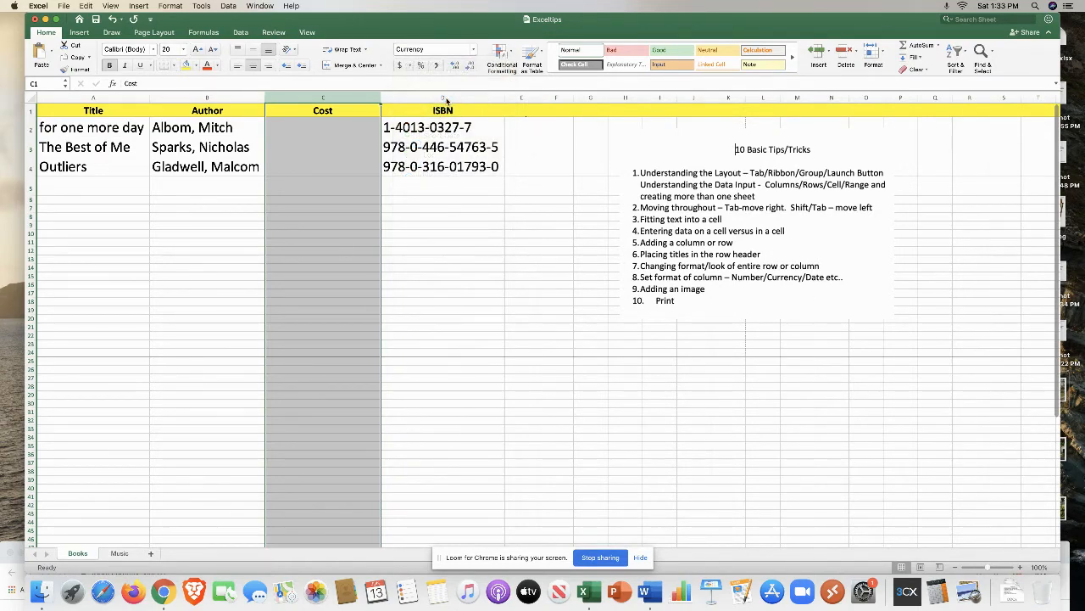
Step: Enter costs 5, 5.4 and 3 for the three books in cells C2 to C4
{"action": "left_click", "coordinate": [322, 127]}
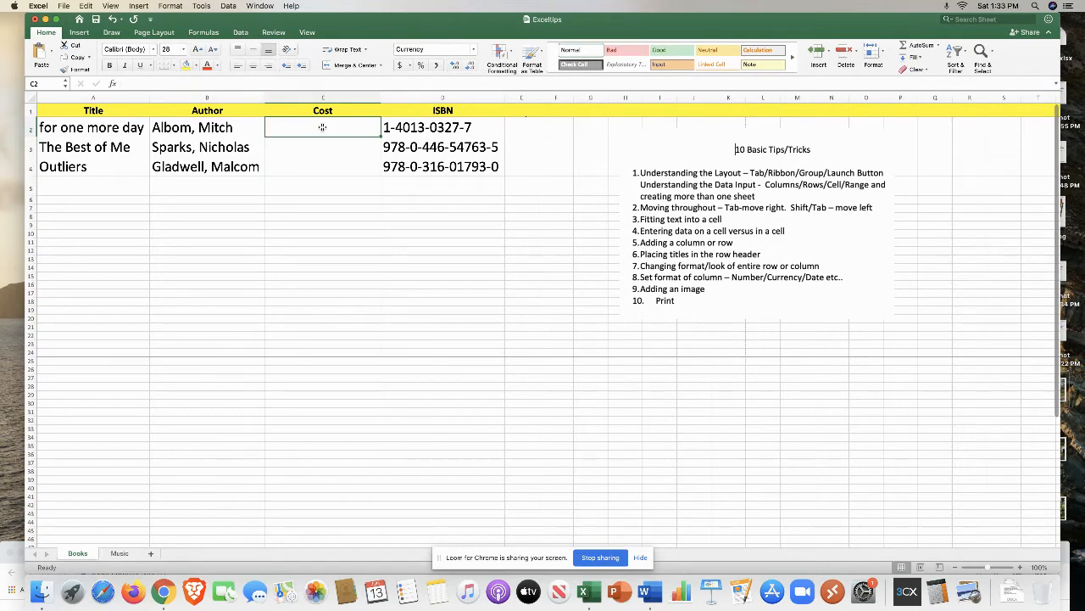
{"action": "type", "text": "5"}
{"action": "left_click", "coordinate": [313, 146]}
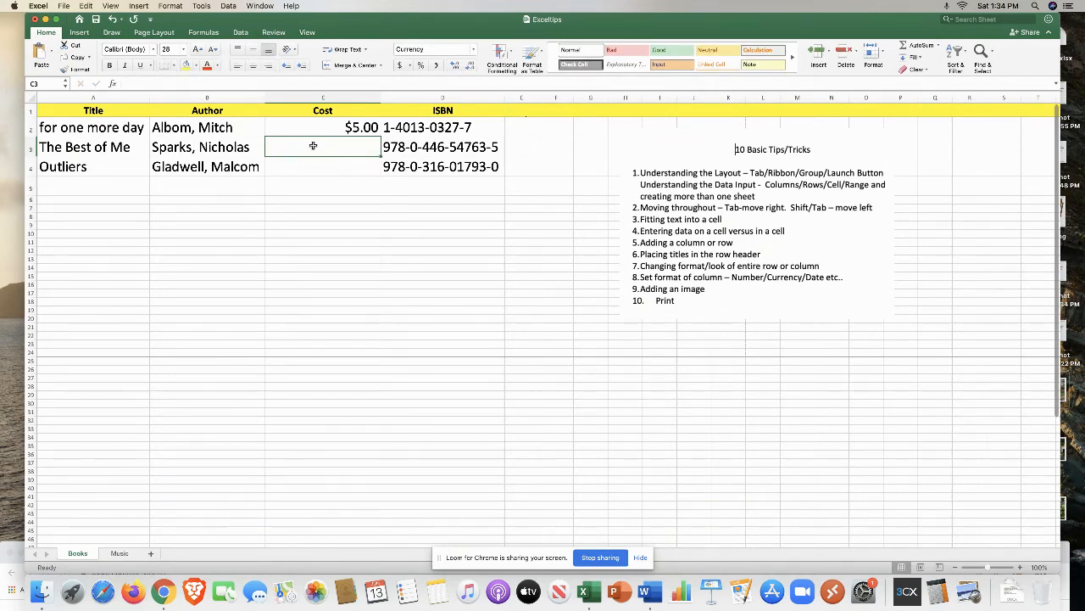
{"action": "type", "text": "5.4"}
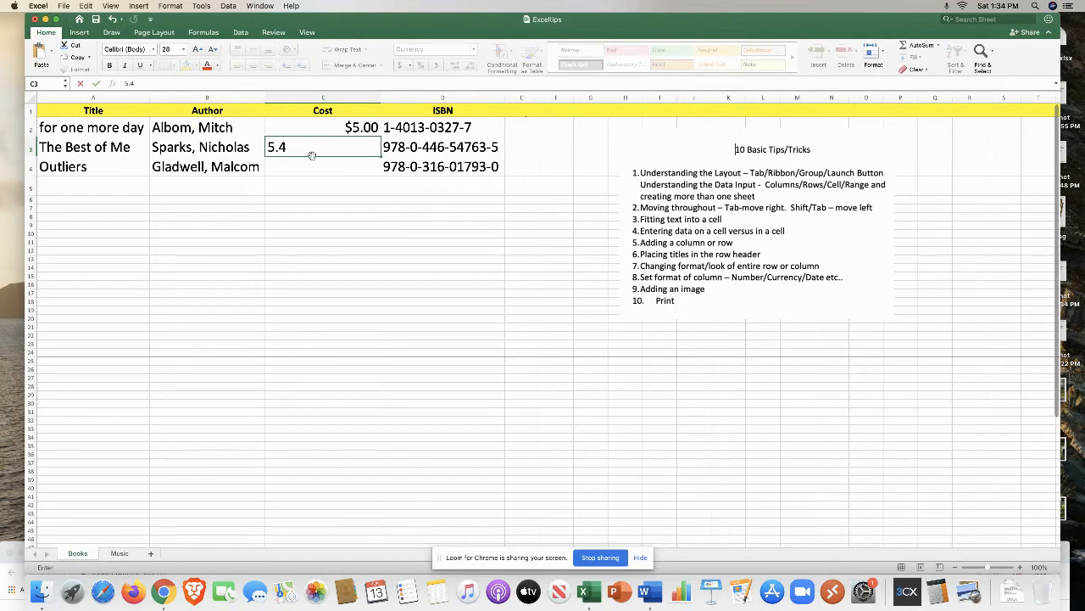
{"action": "left_click", "coordinate": [313, 162]}
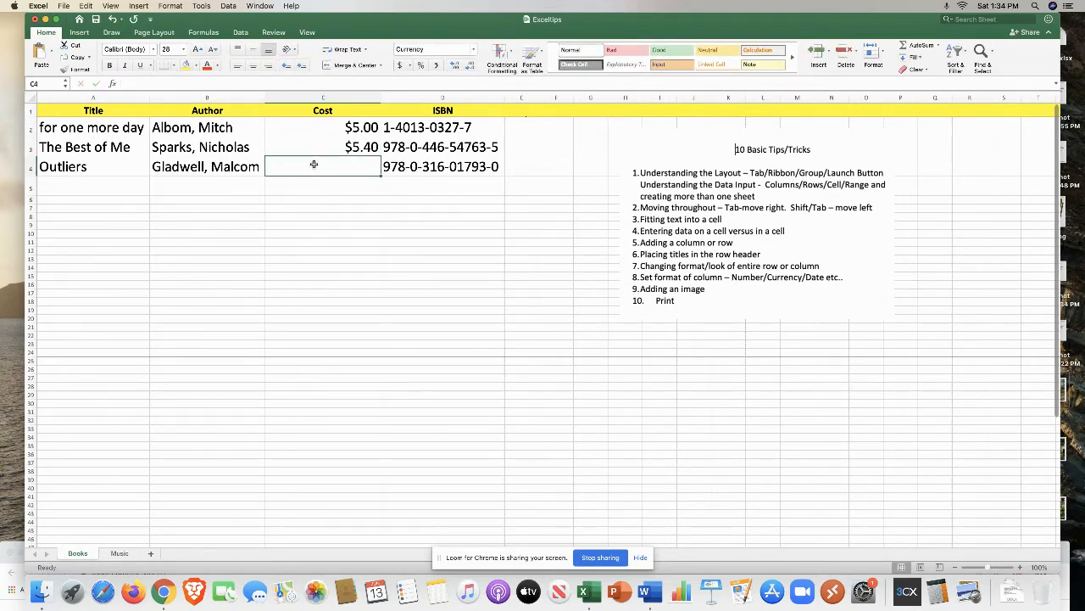
{"action": "type", "text": "3"}
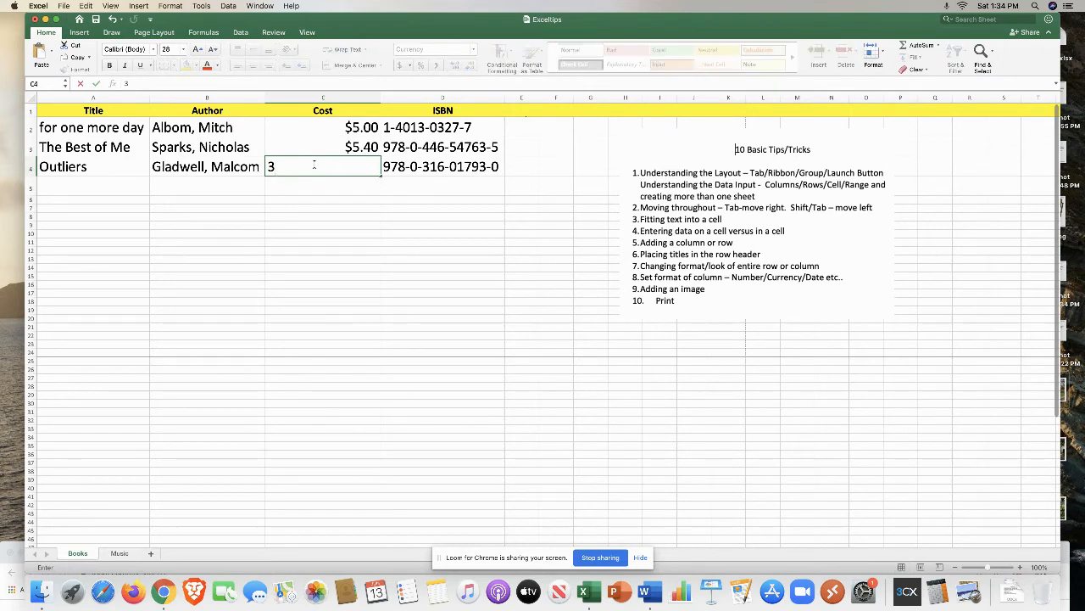
{"action": "left_click", "coordinate": [315, 184]}
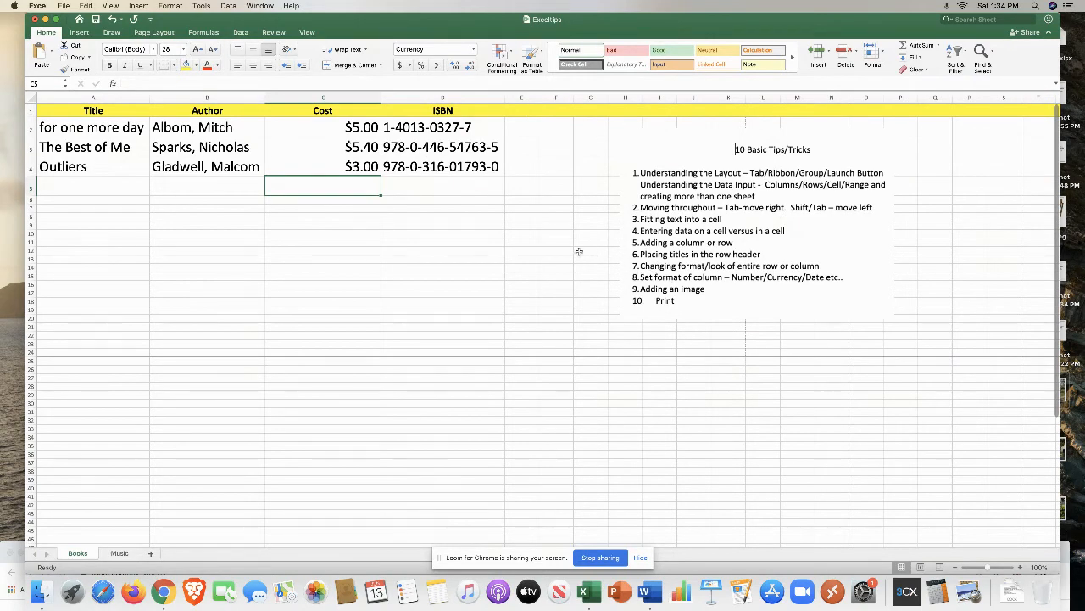
Step: Insert the picture book.jpeg from the Desktop into the sheet
{"action": "left_click", "coordinate": [81, 34]}
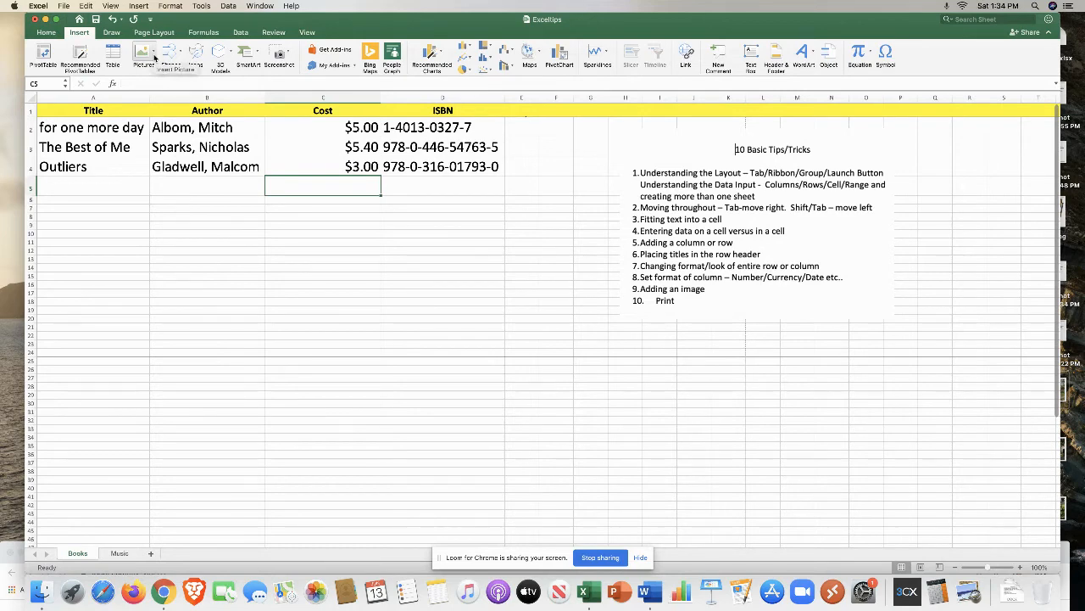
{"action": "left_click", "coordinate": [154, 57]}
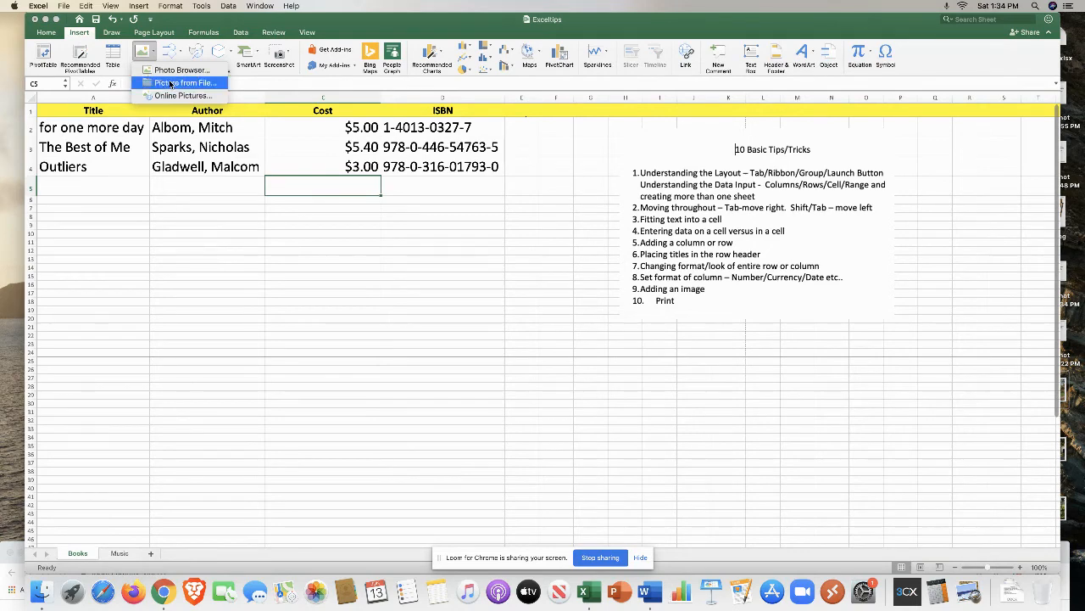
{"action": "left_click", "coordinate": [171, 83]}
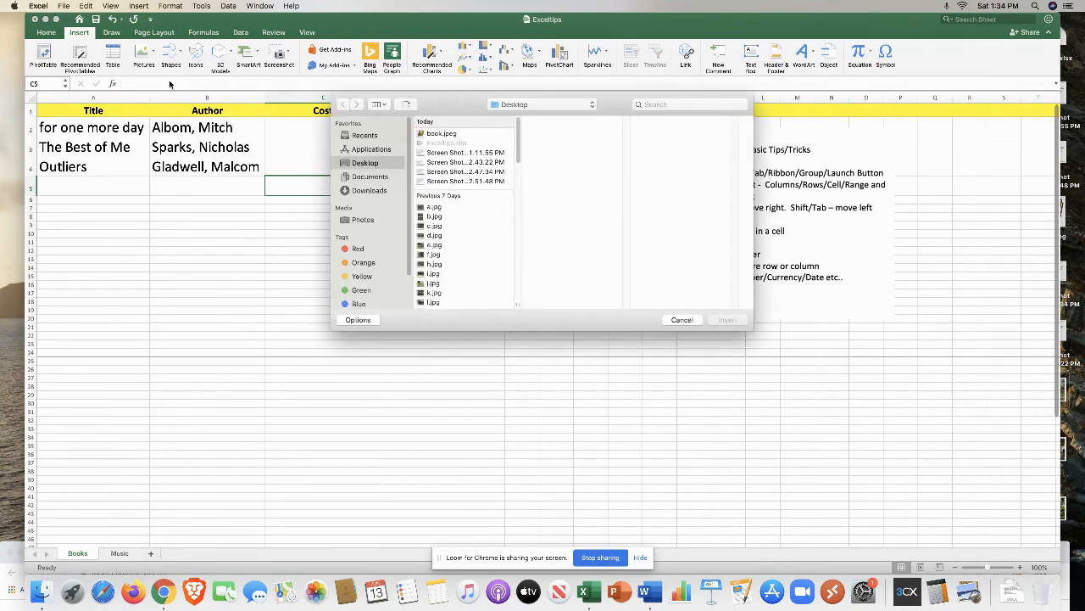
{"action": "left_click", "coordinate": [442, 134]}
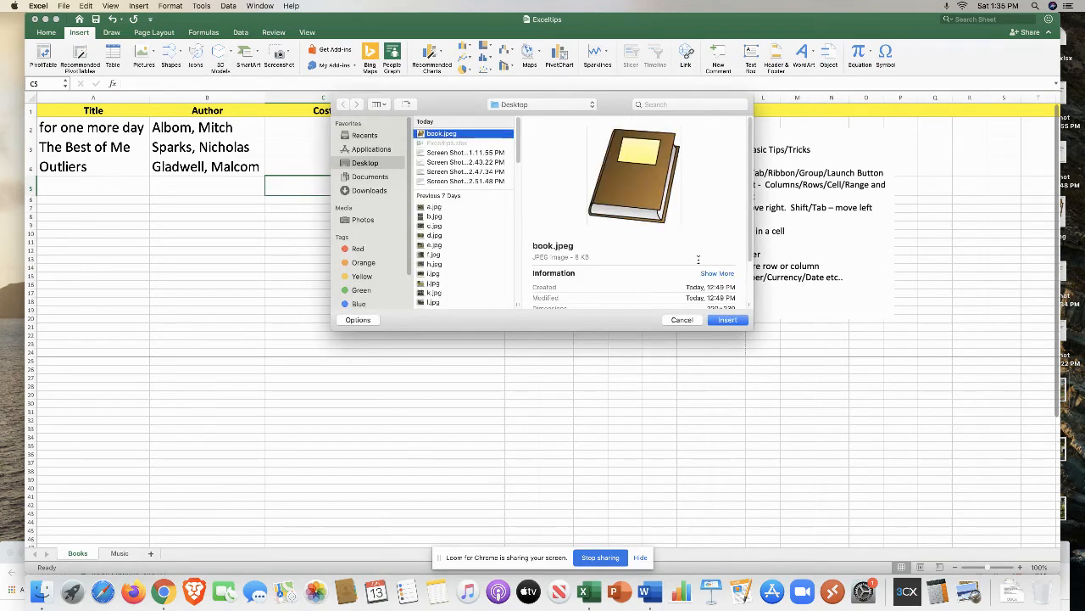
{"action": "left_click", "coordinate": [727, 319]}
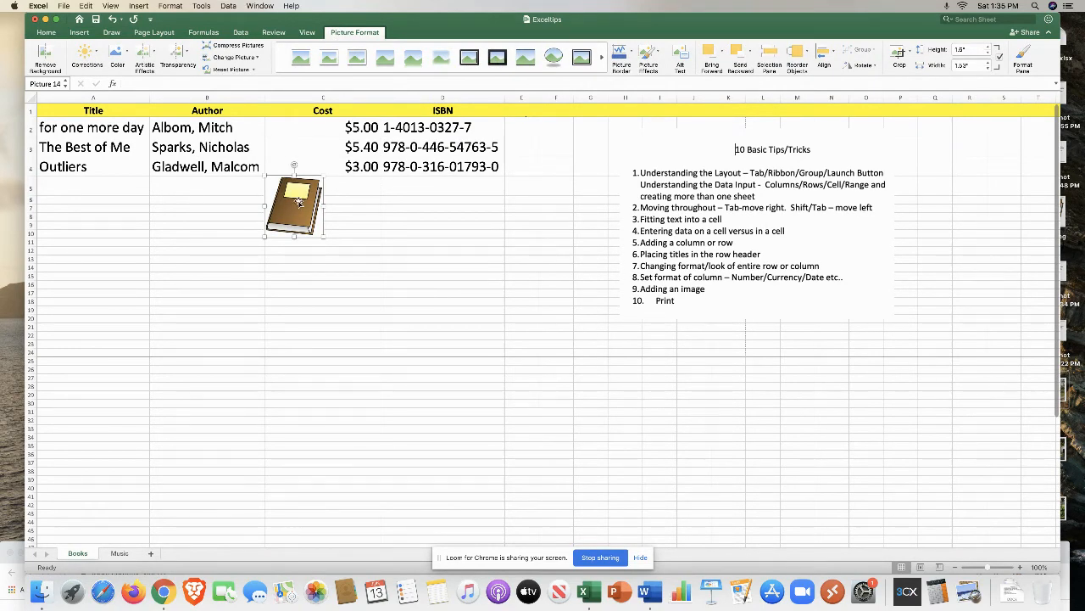
Step: Move the book picture down and enlarge it to about 2.47 by 2.28 inches
{"action": "left_click_drag", "start_coordinate": [297, 201], "coordinate": [281, 225]}
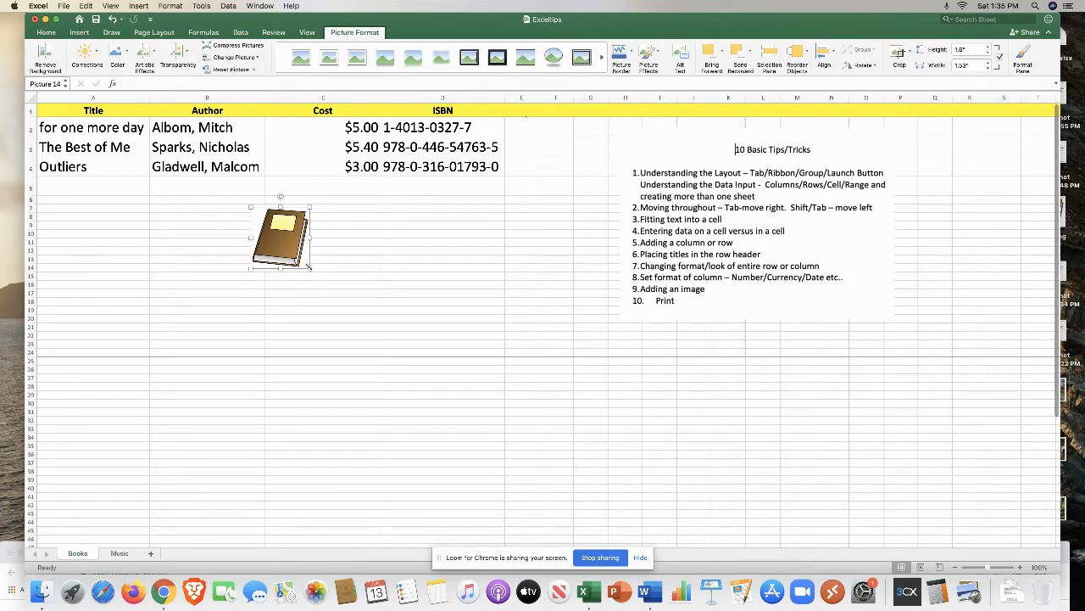
{"action": "left_click_drag", "start_coordinate": [308, 267], "coordinate": [337, 273]}
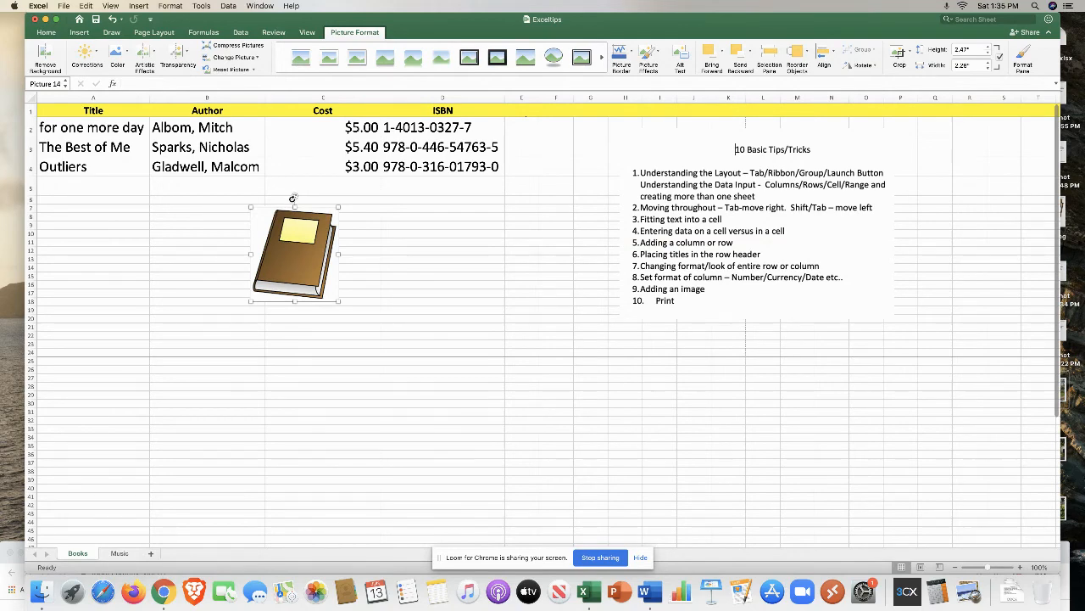
Step: Rotate the book picture about 45 degrees and move it below the Title and Author columns
{"action": "left_click_drag", "start_coordinate": [293, 198], "coordinate": [253, 212]}
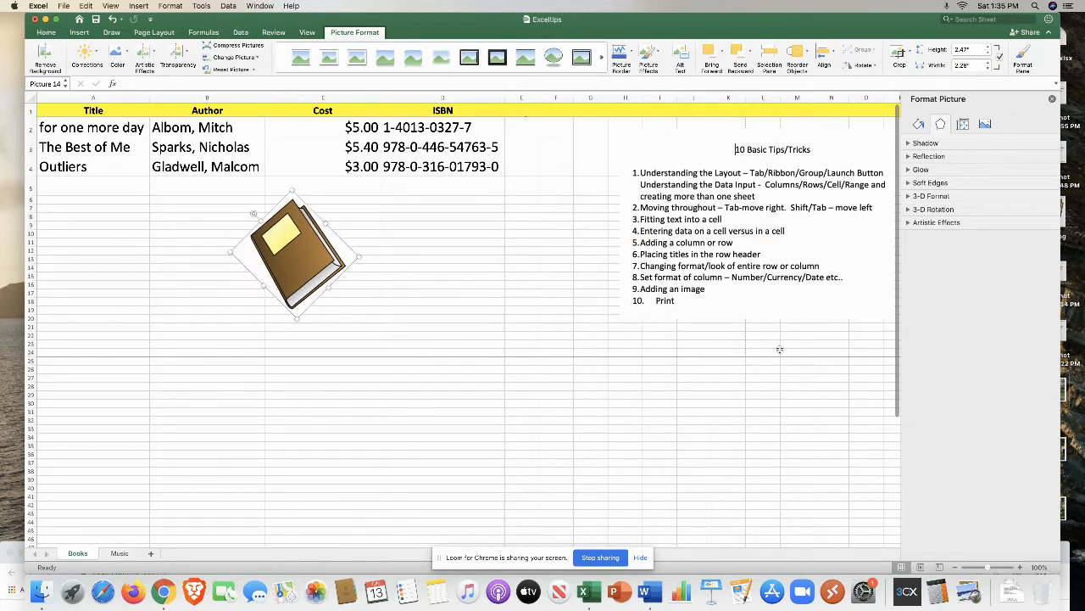
{"action": "left_click", "coordinate": [513, 286]}
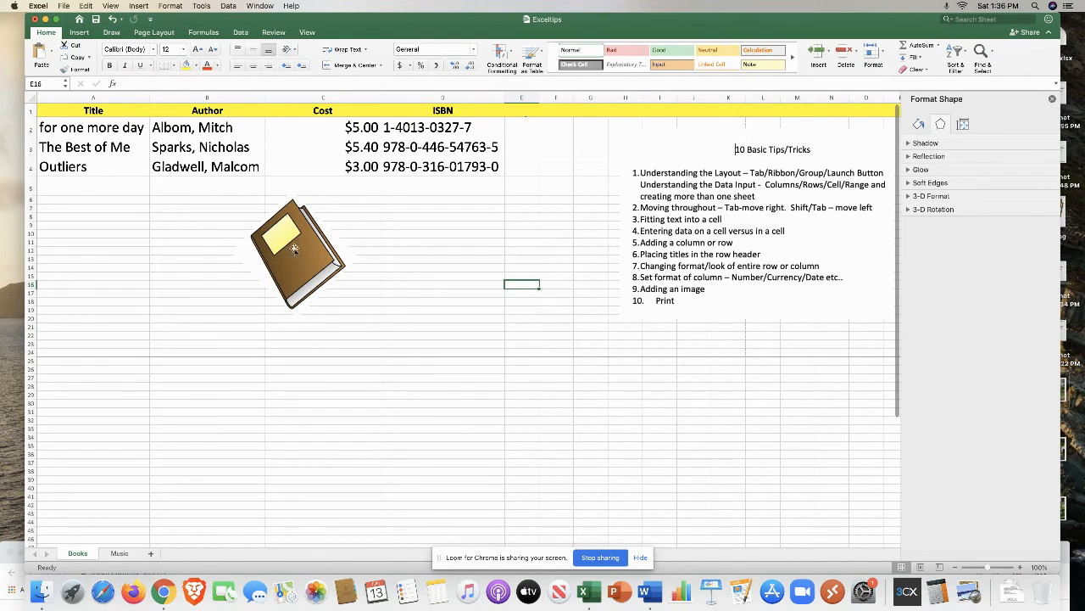
{"action": "left_click_drag", "start_coordinate": [294, 248], "coordinate": [192, 247]}
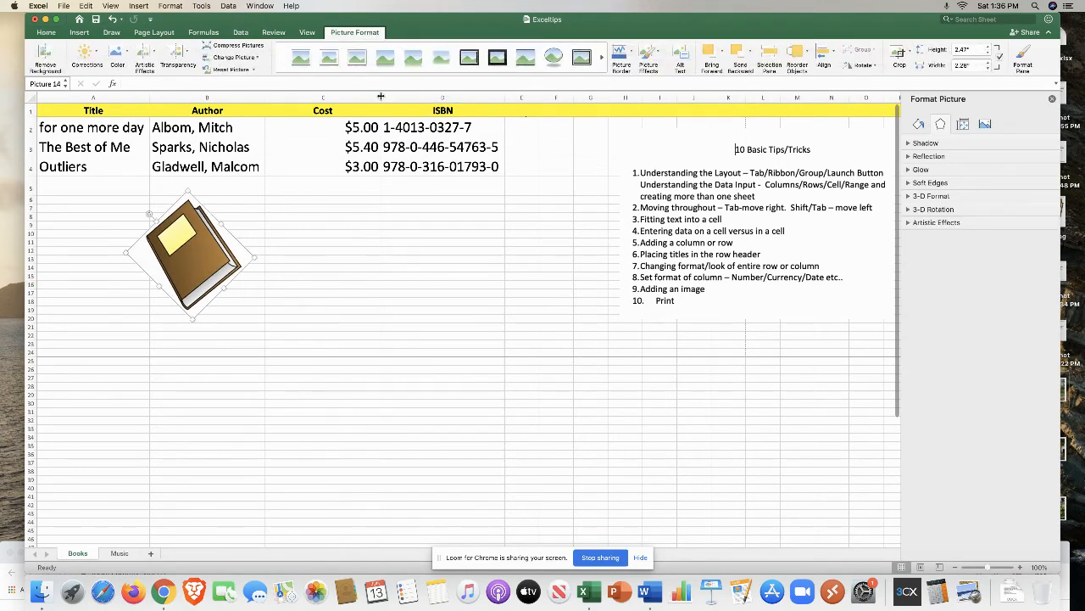
Step: Set the table A1:D4 to 14 pt font and narrow the Title and Cost columns to fit
{"action": "left_click_drag", "start_coordinate": [381, 96], "coordinate": [303, 96]}
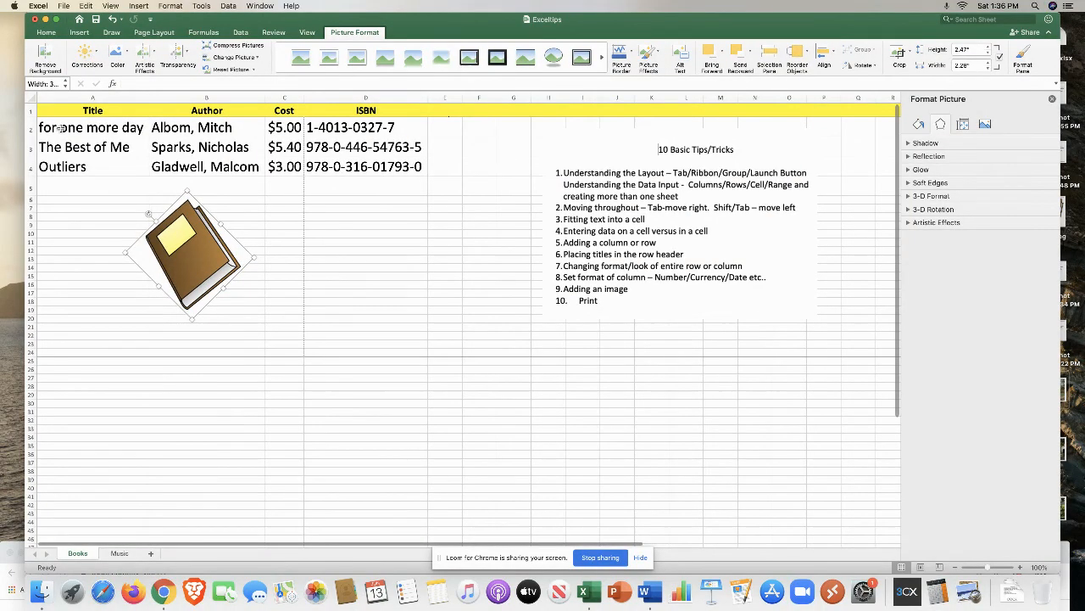
{"action": "left_click", "coordinate": [29, 110]}
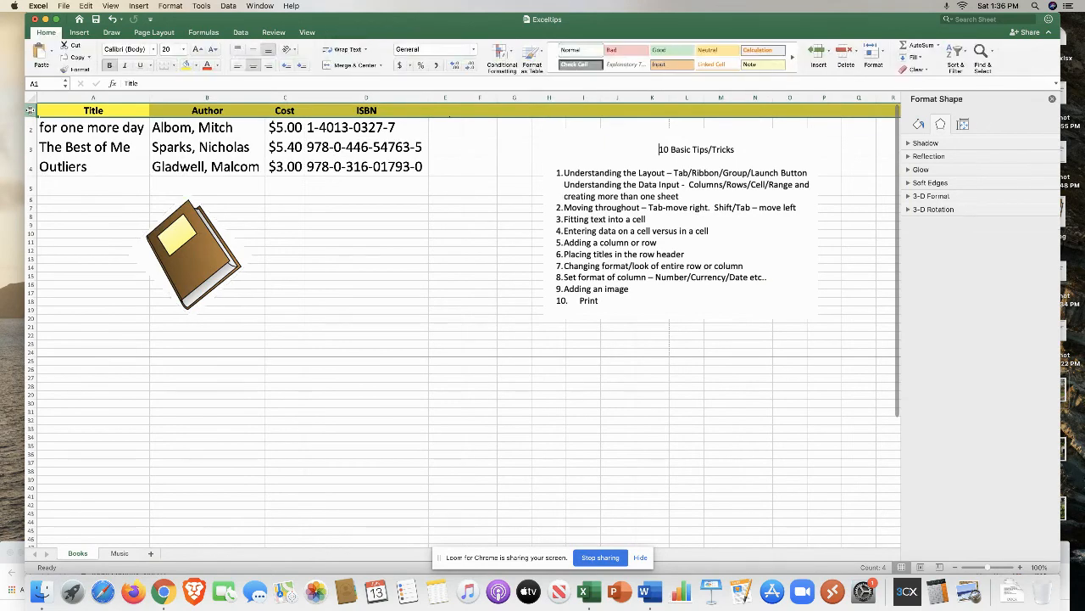
{"action": "left_click", "coordinate": [394, 168], "text": "shift"}
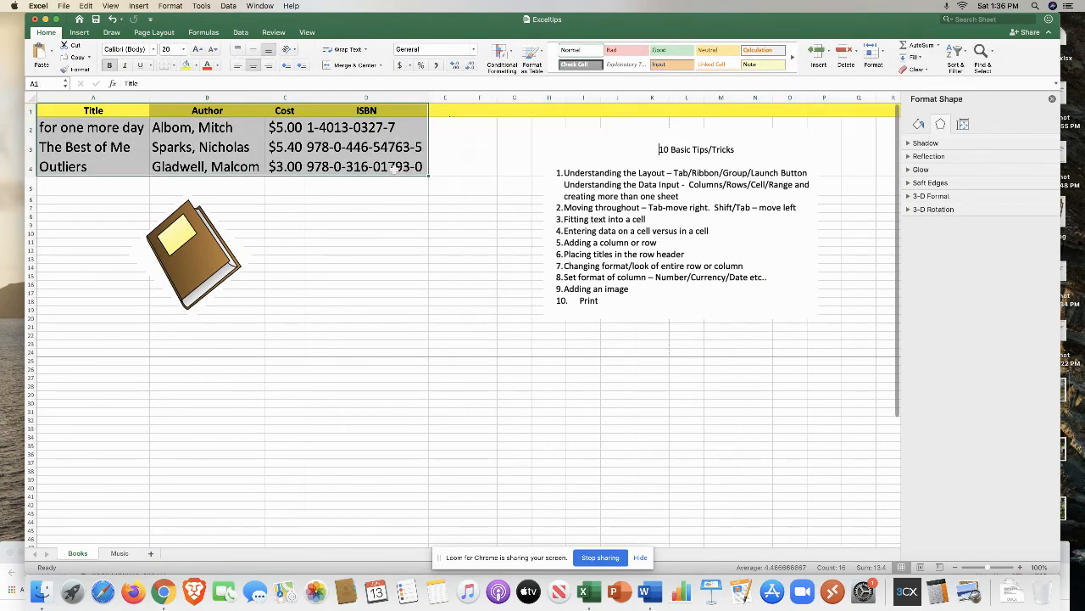
{"action": "left_click", "coordinate": [182, 51]}
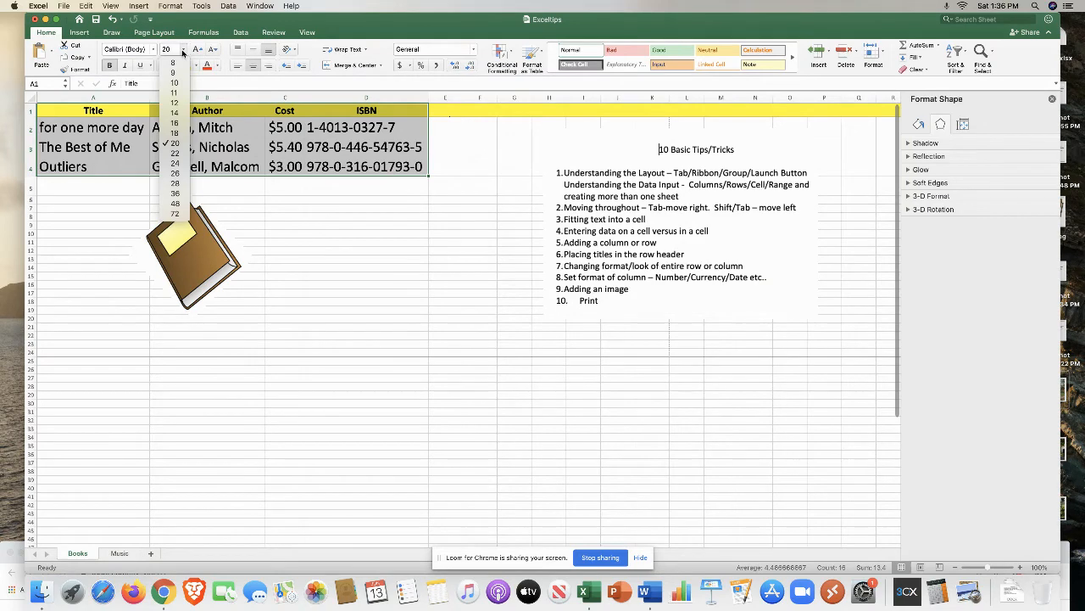
{"action": "left_click", "coordinate": [176, 113]}
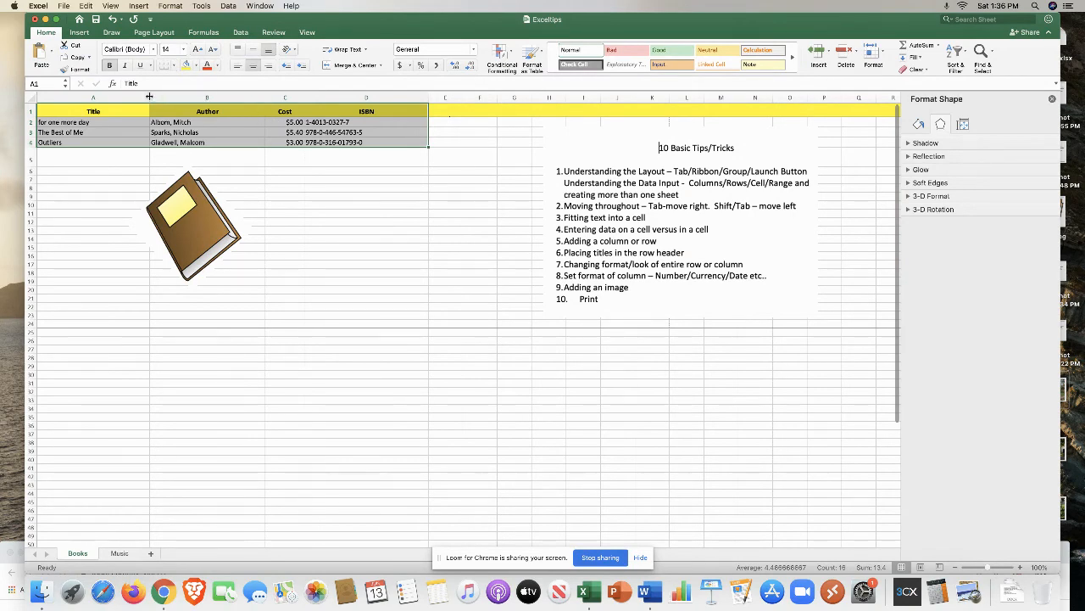
{"action": "left_click_drag", "start_coordinate": [149, 97], "coordinate": [91, 96]}
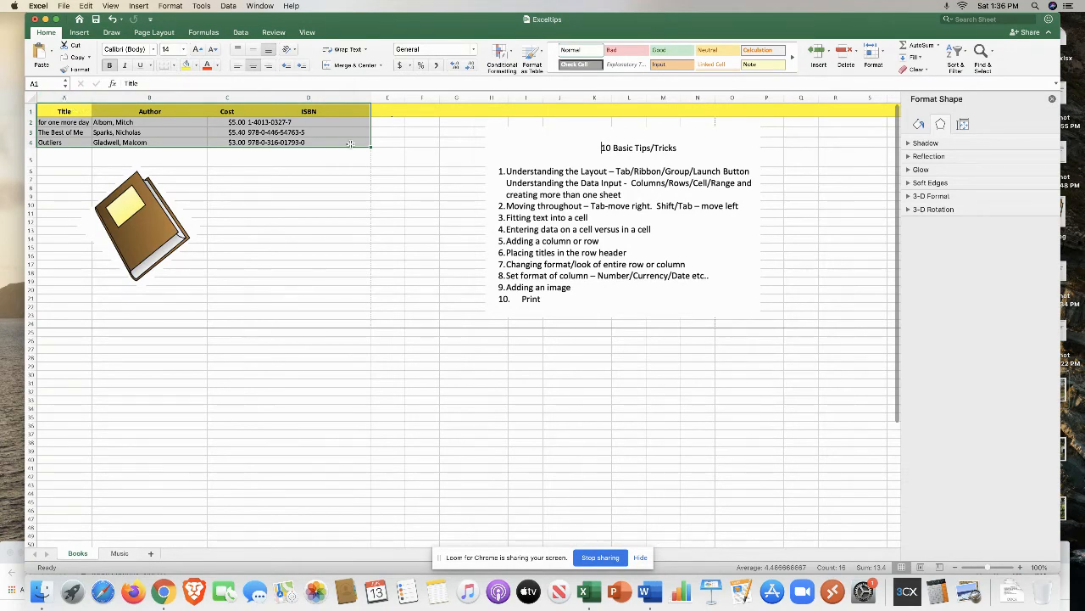
Step: Set the selected table A1:D4 as the print area
{"action": "left_click", "coordinate": [153, 33]}
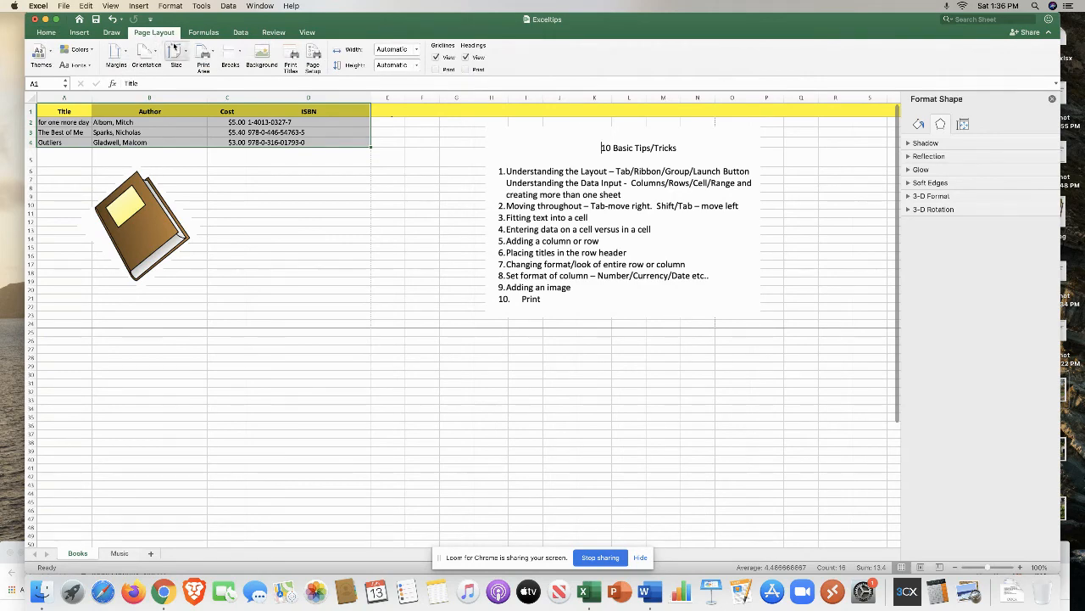
{"action": "left_click", "coordinate": [211, 53]}
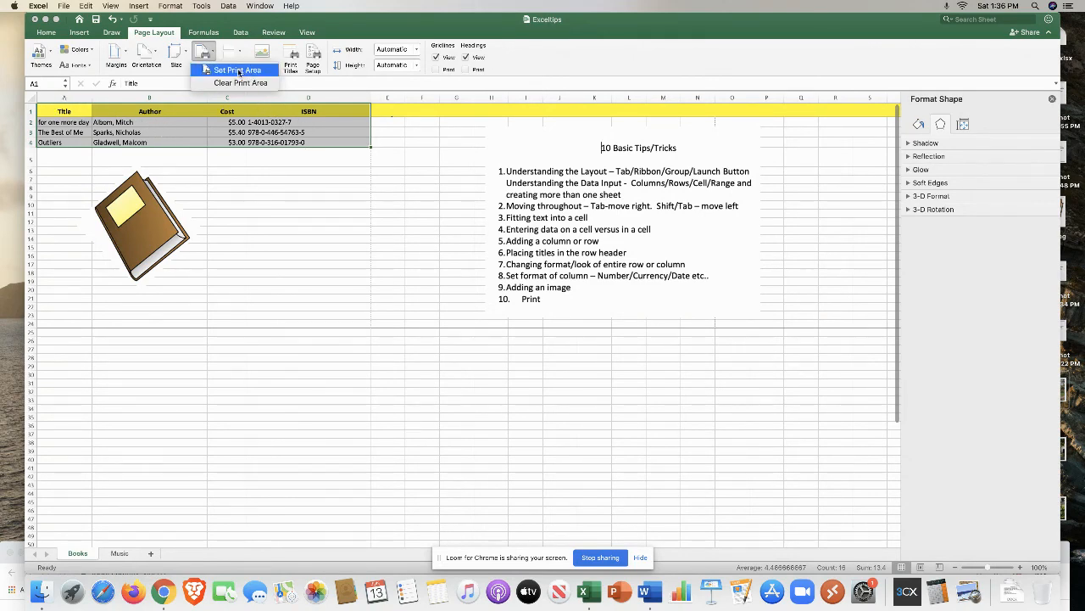
{"action": "left_click", "coordinate": [208, 70]}
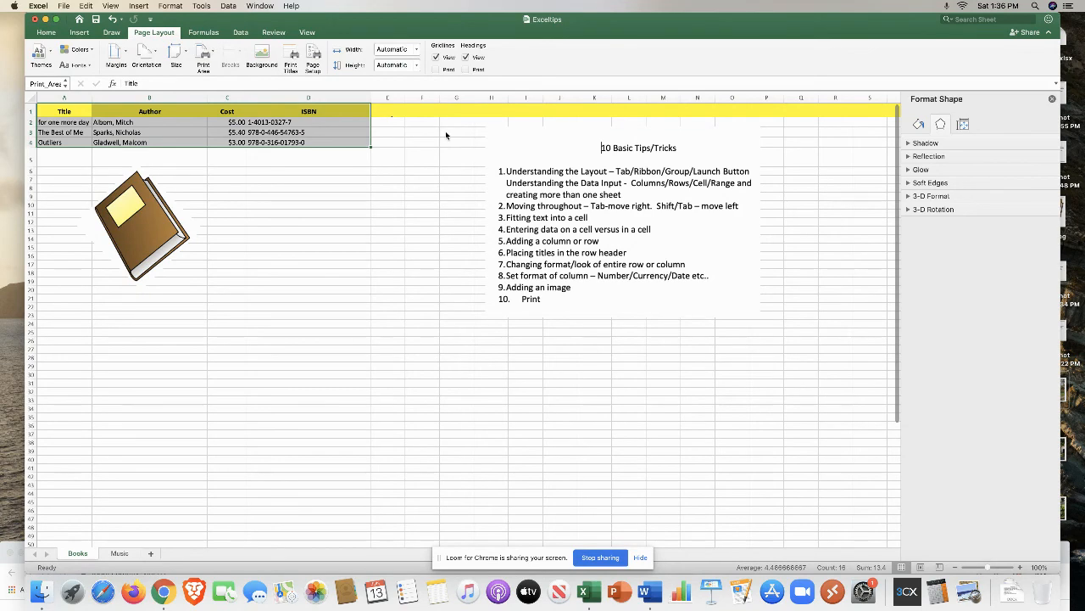
Step: Open the print preview of the worksheet and close it without printing
{"action": "left_click", "coordinate": [63, 5]}
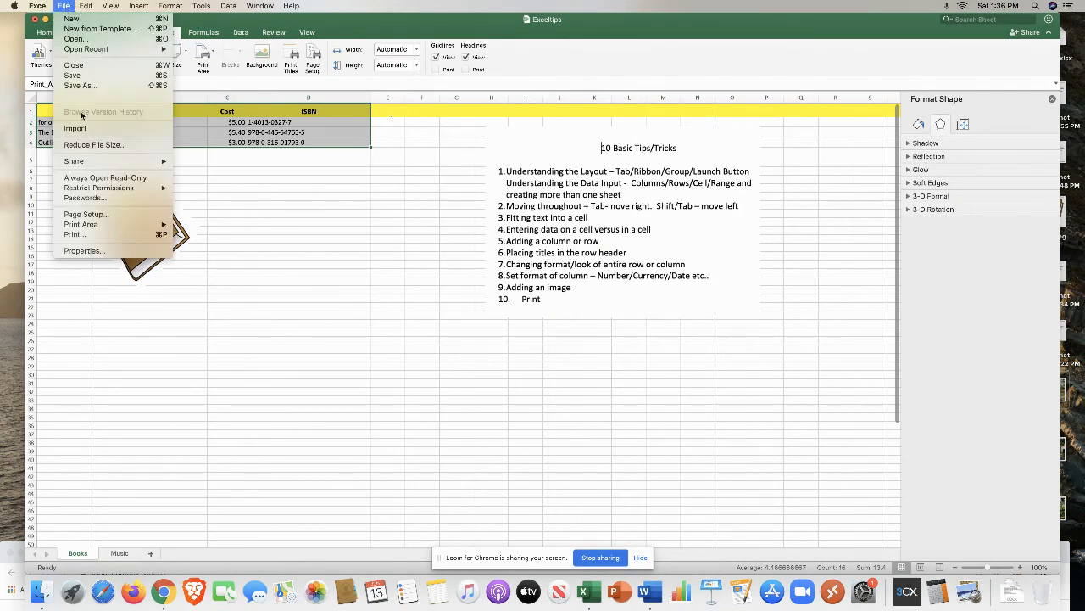
{"action": "left_click", "coordinate": [76, 235]}
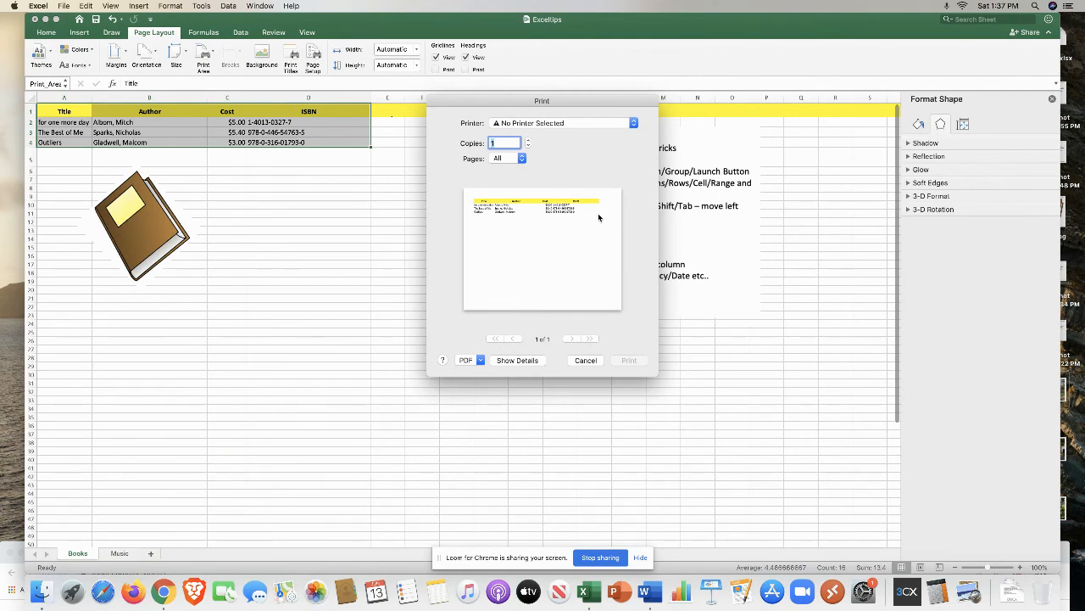
{"action": "left_click", "coordinate": [587, 360]}
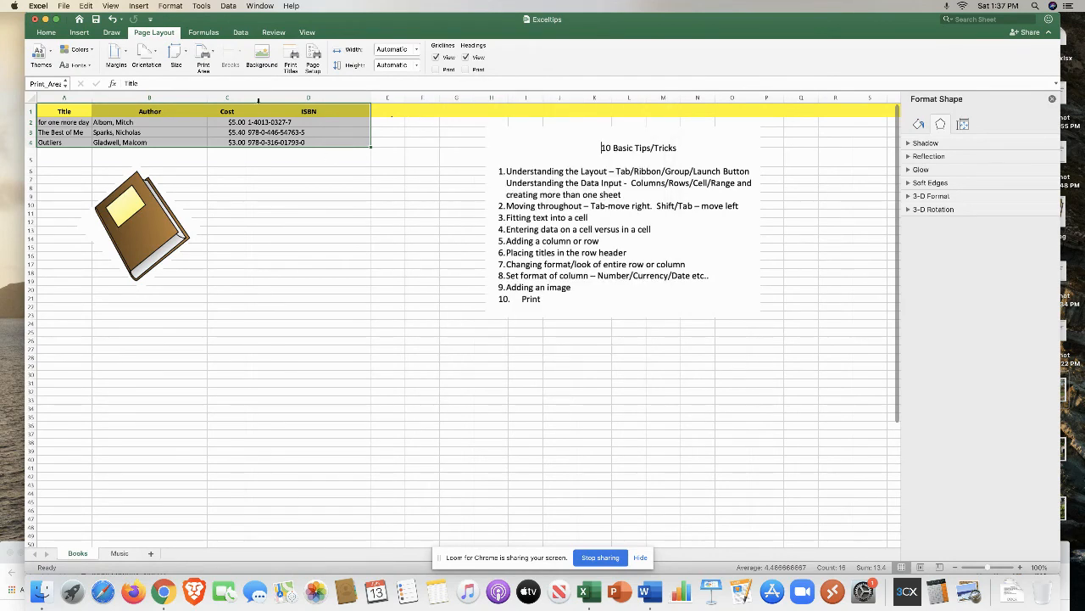
Step: Enable printing of gridlines and preview the printout again without printing
{"action": "left_click", "coordinate": [436, 69]}
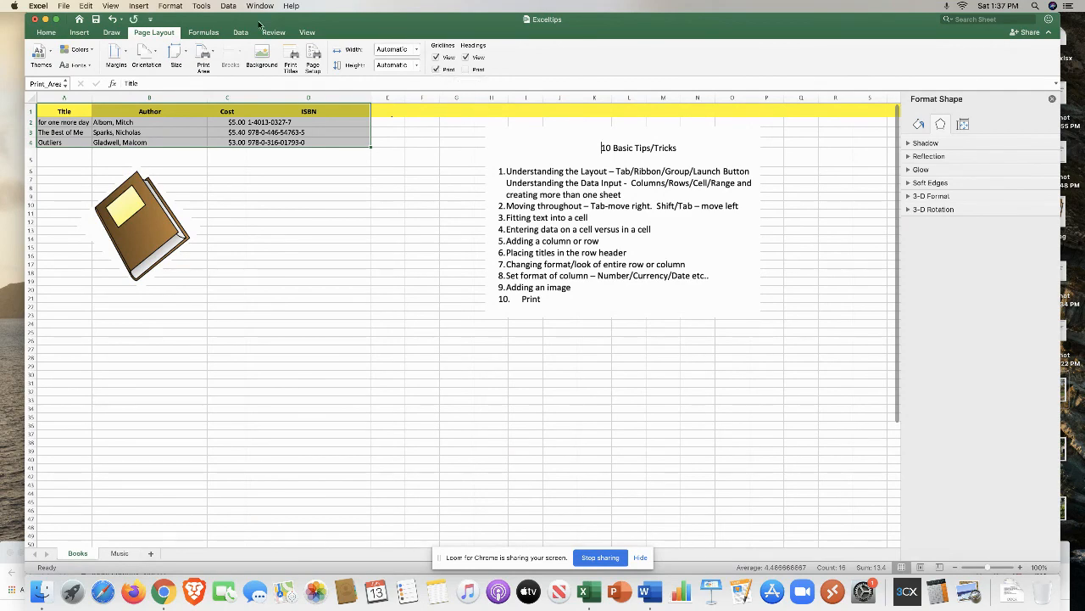
{"action": "left_click", "coordinate": [65, 6]}
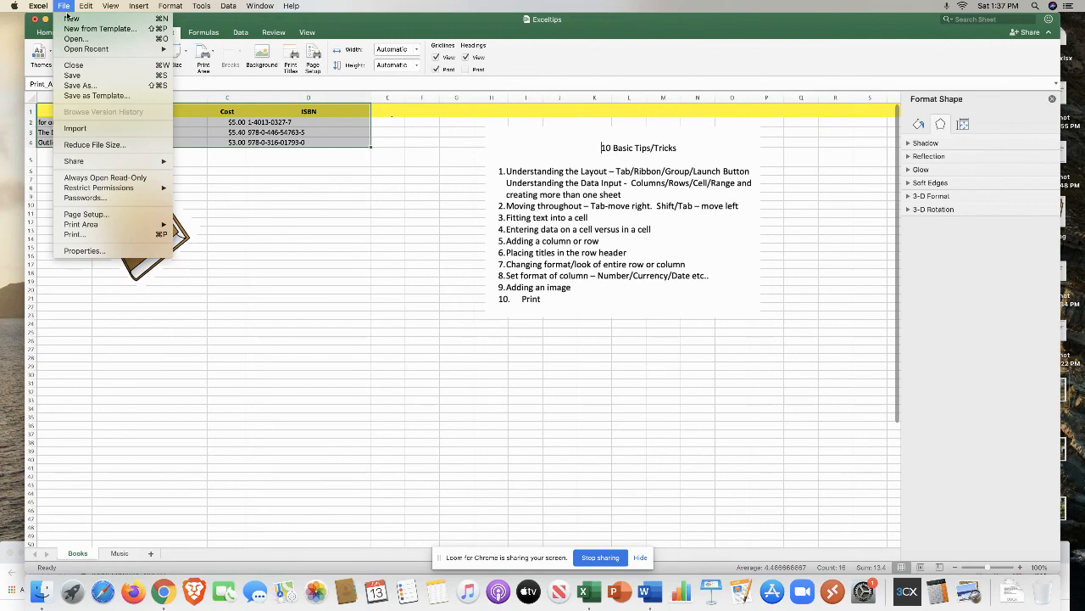
{"action": "left_click", "coordinate": [101, 238]}
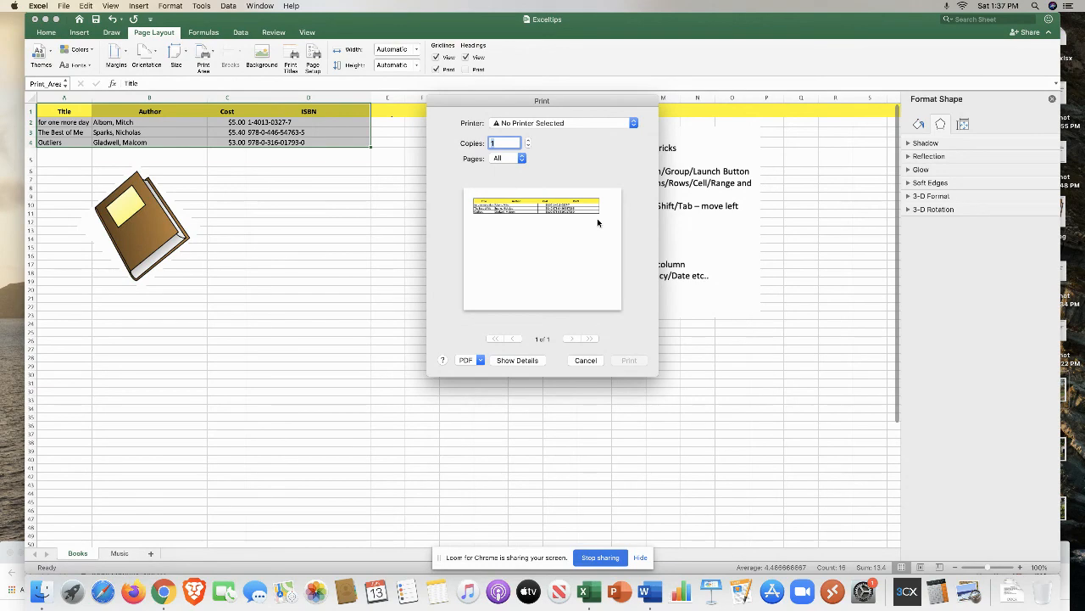
{"action": "left_click", "coordinate": [585, 360]}
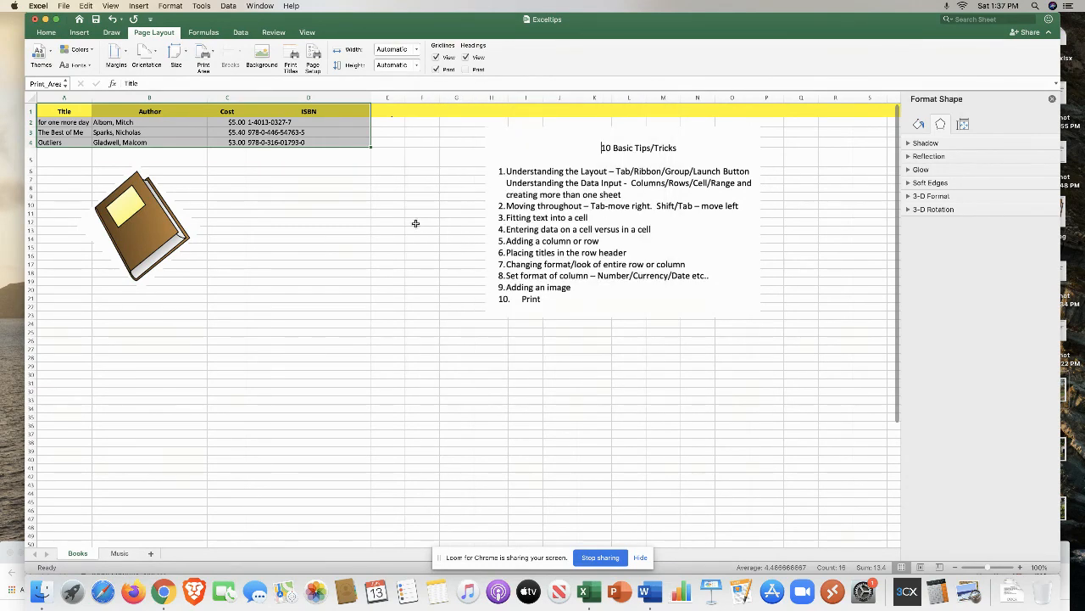